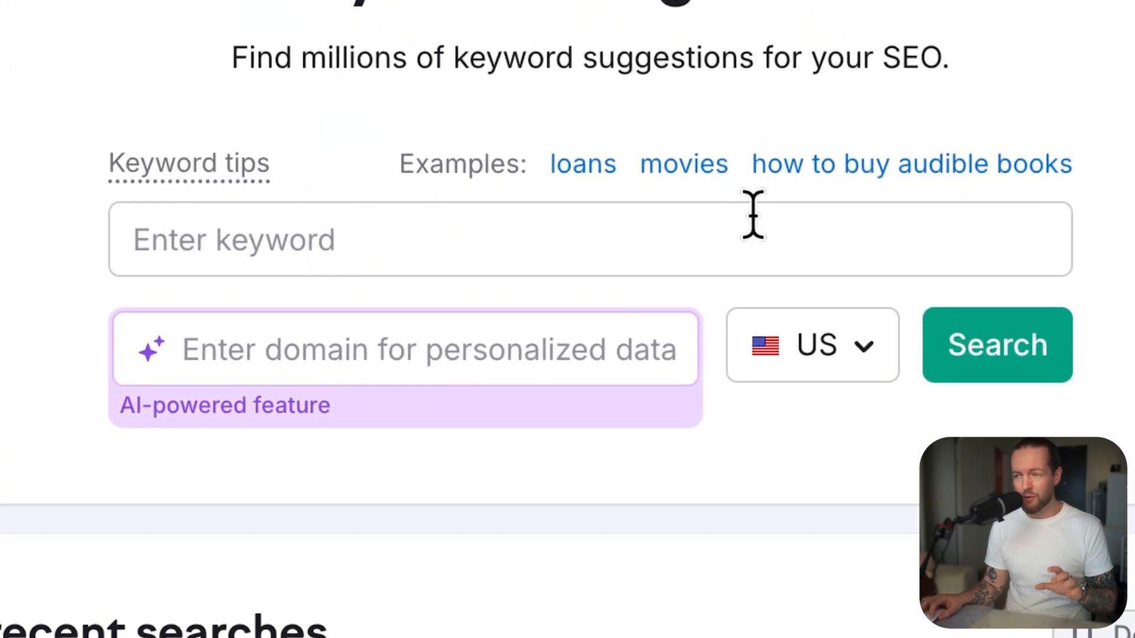
Search for keyword suggestions for "AI" in the United States database without a personalized domain
left_click(744, 225)
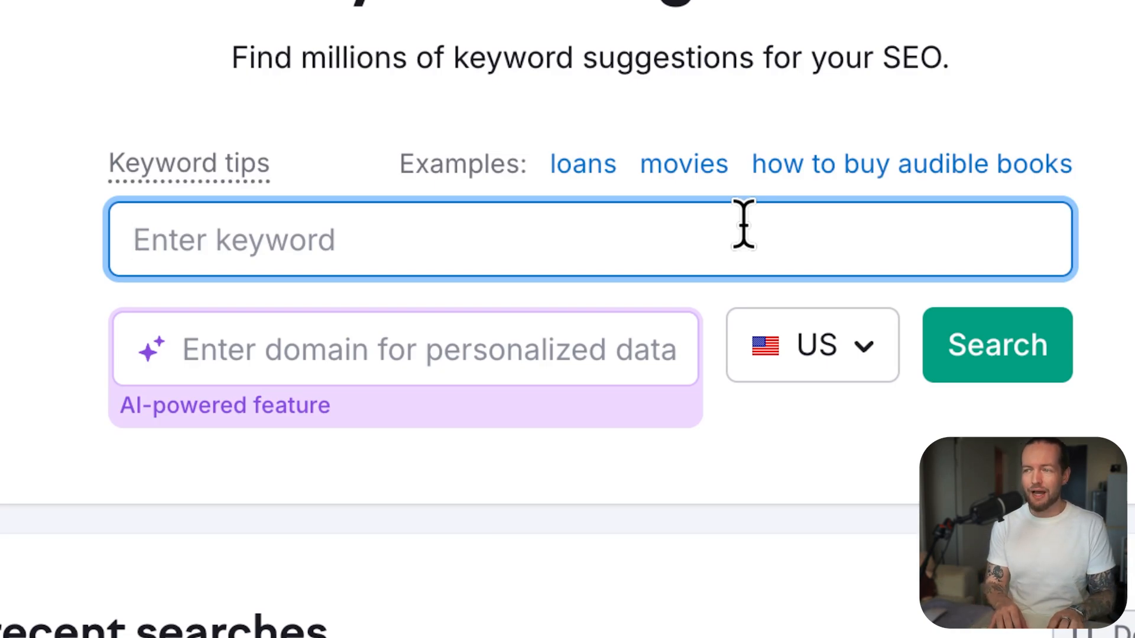
type("AI")
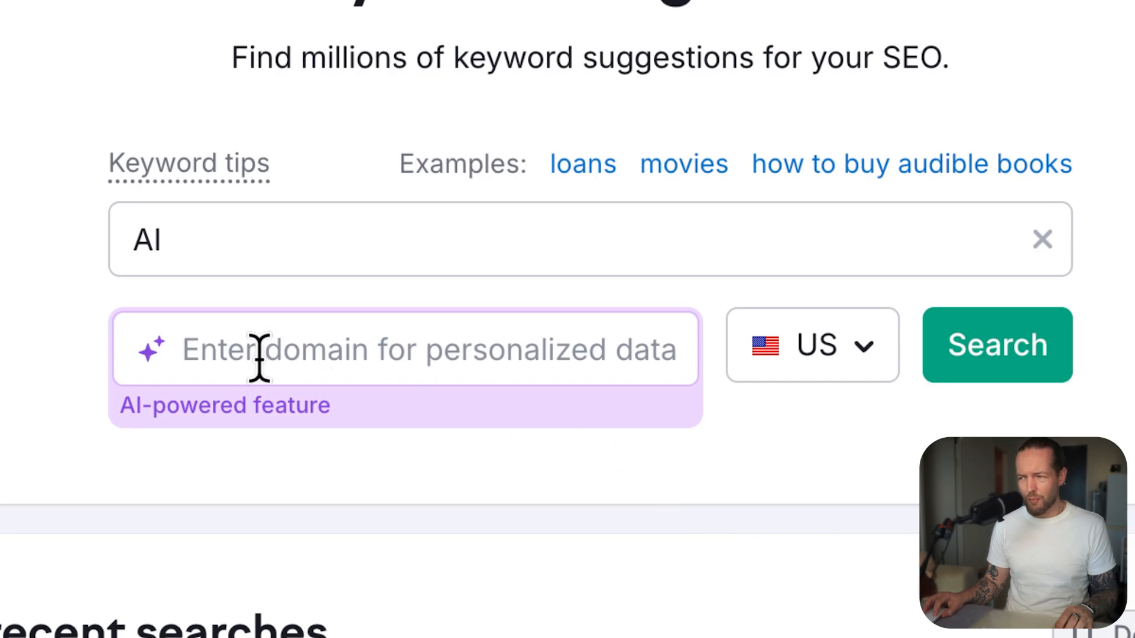
left_click(809, 375)
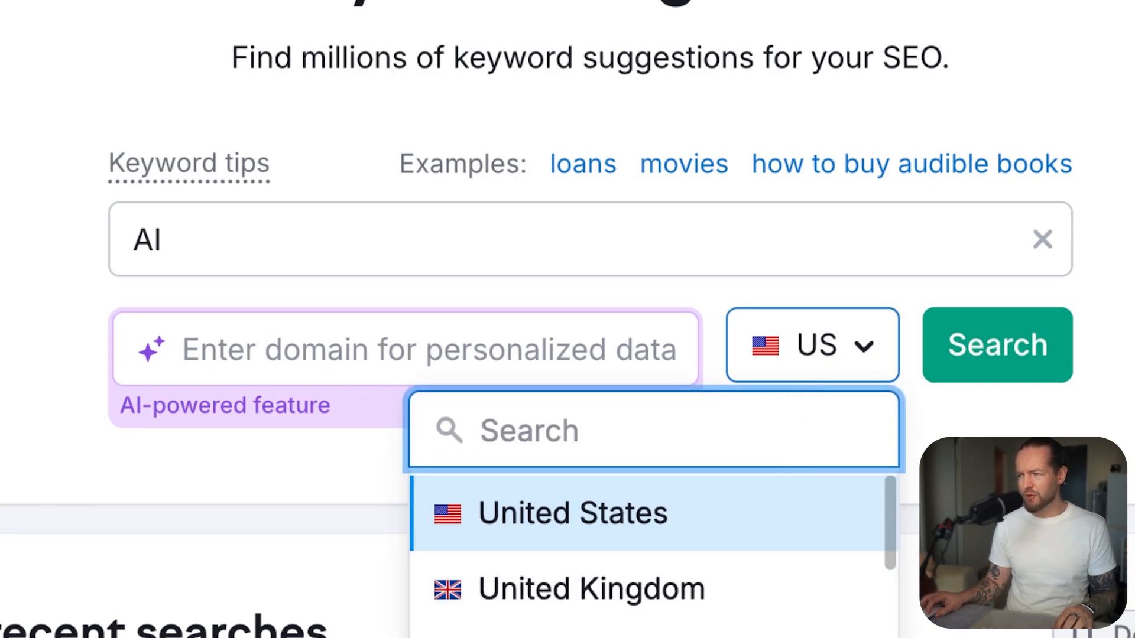
left_click(981, 532)
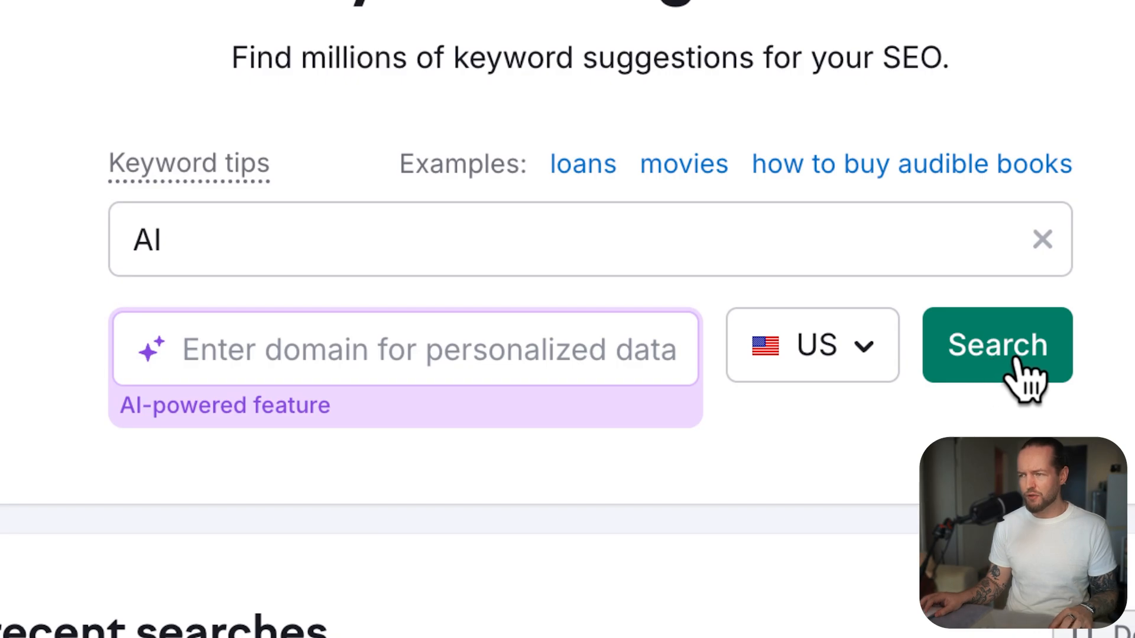
left_click(1023, 377)
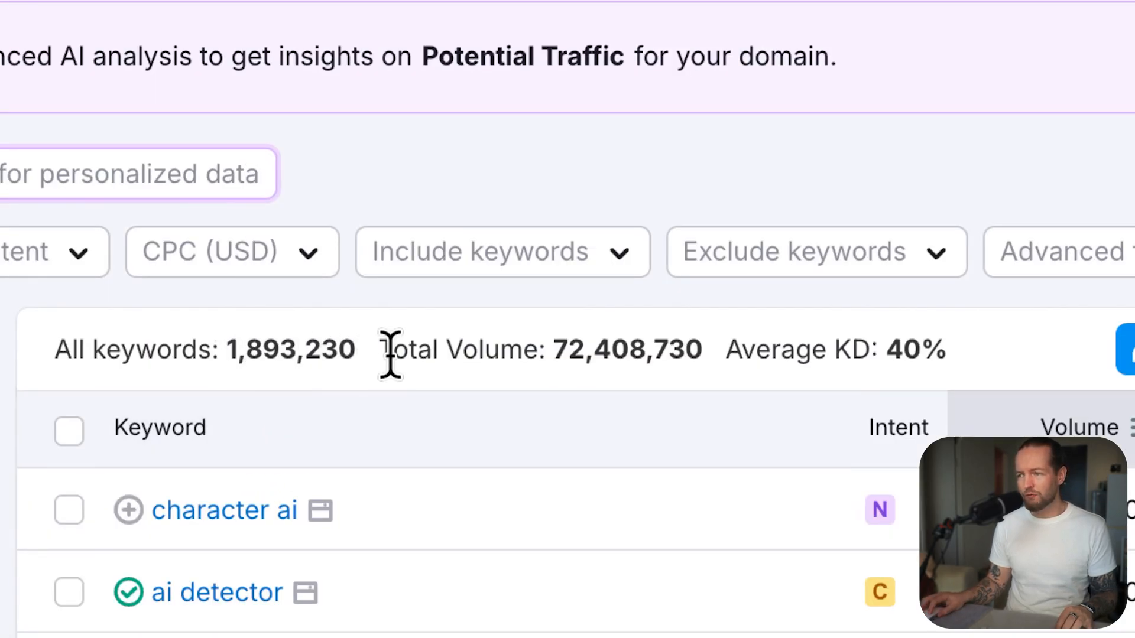
Review the total search volume and read the definitions of the four search intents: informational, navigational, commercial and transactional
left_click_drag(552, 355, 700, 351)
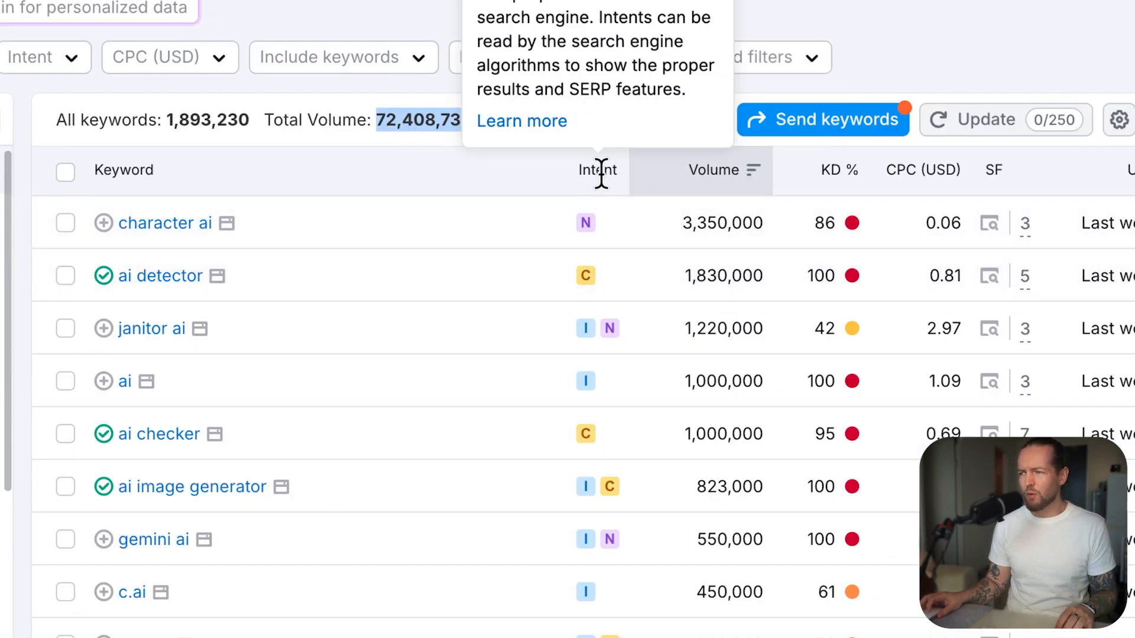
mouse_move(742, 178)
mouse_move(598, 172)
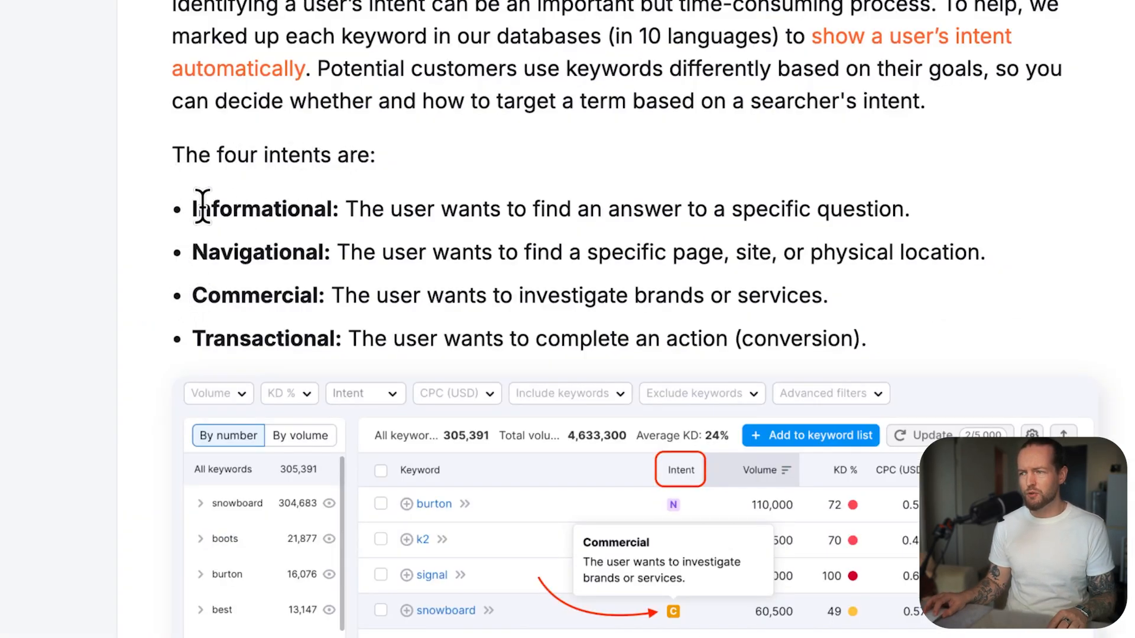
left_click_drag(353, 208, 902, 205)
left_click(995, 260)
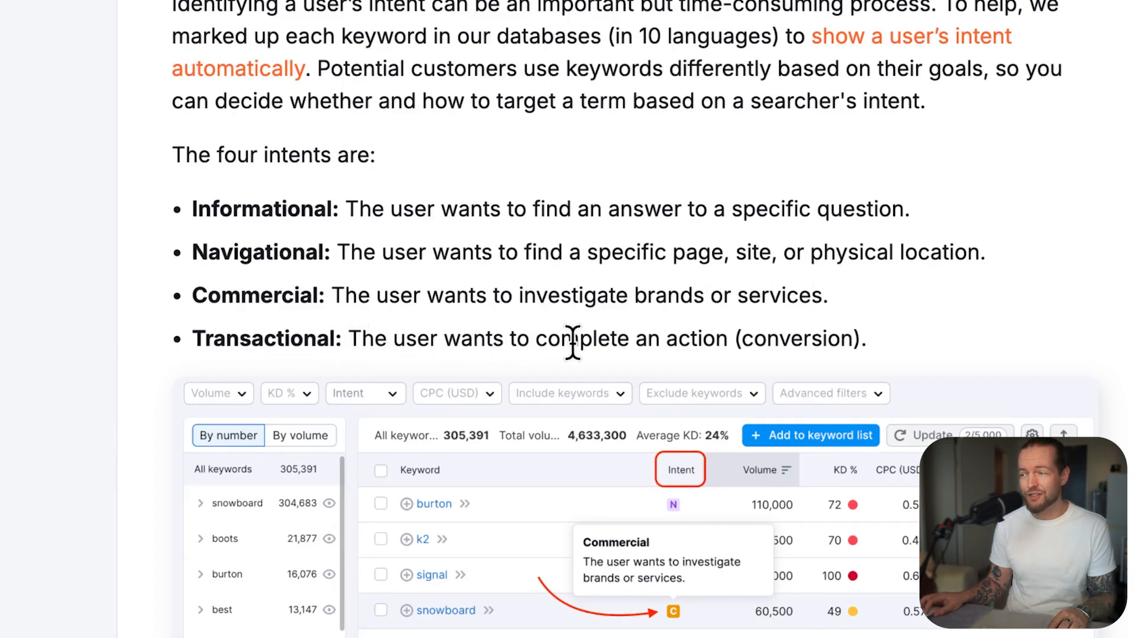
left_click_drag(741, 340, 169, 300)
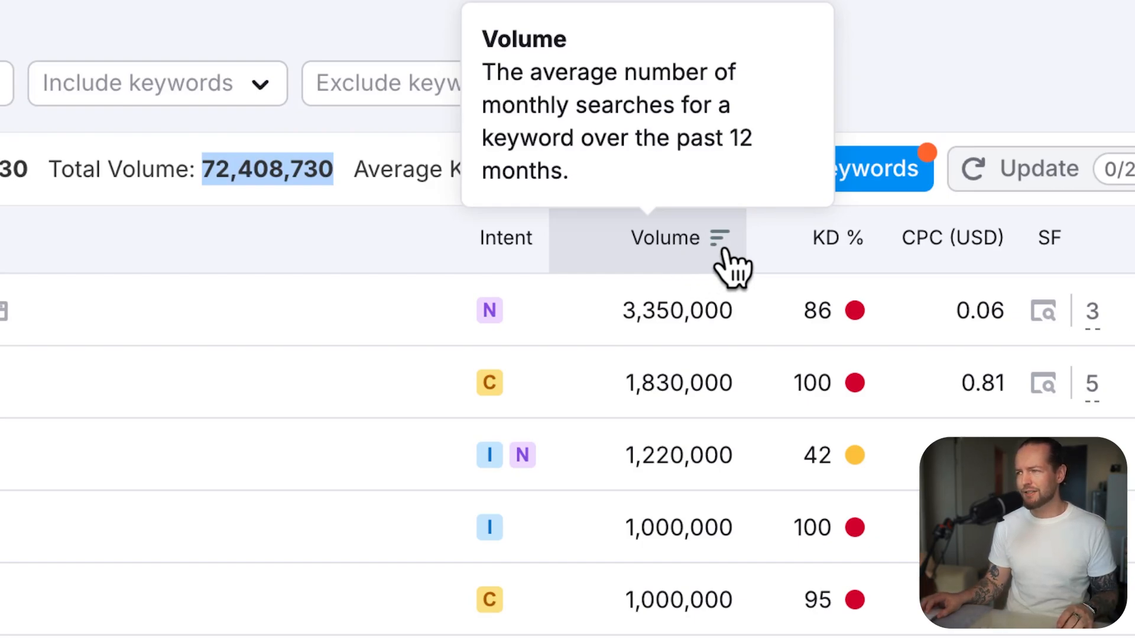
Examine the Volume, KD %, CPC and SF column explanations, including the blog article's examples of SERP features
mouse_move(793, 248)
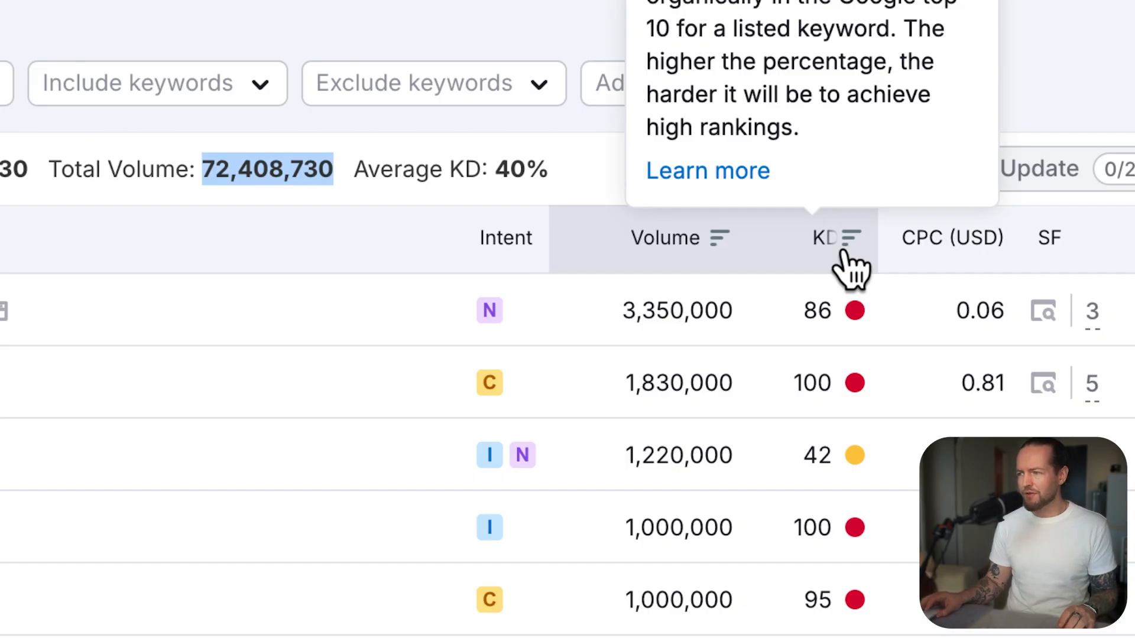
mouse_move(937, 266)
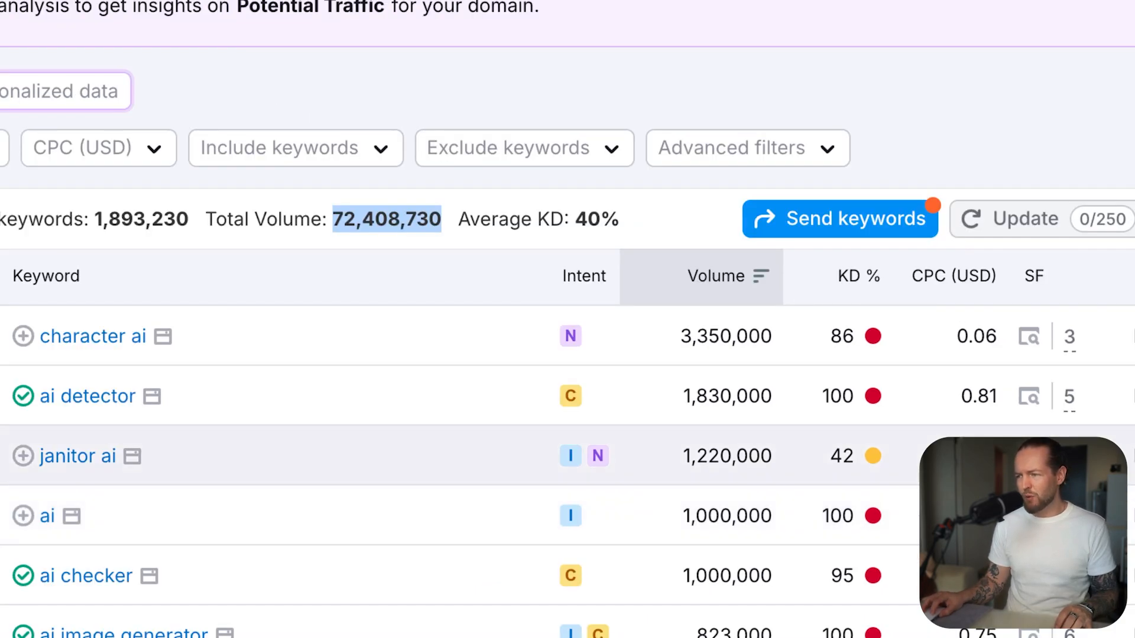
left_click(496, 455)
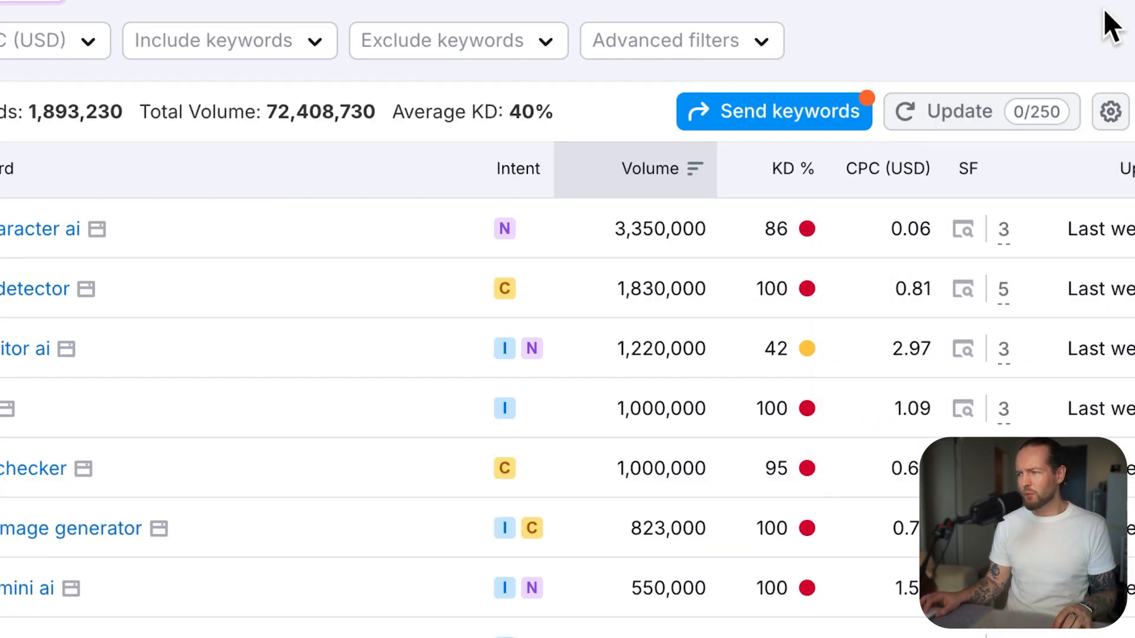
mouse_move(976, 176)
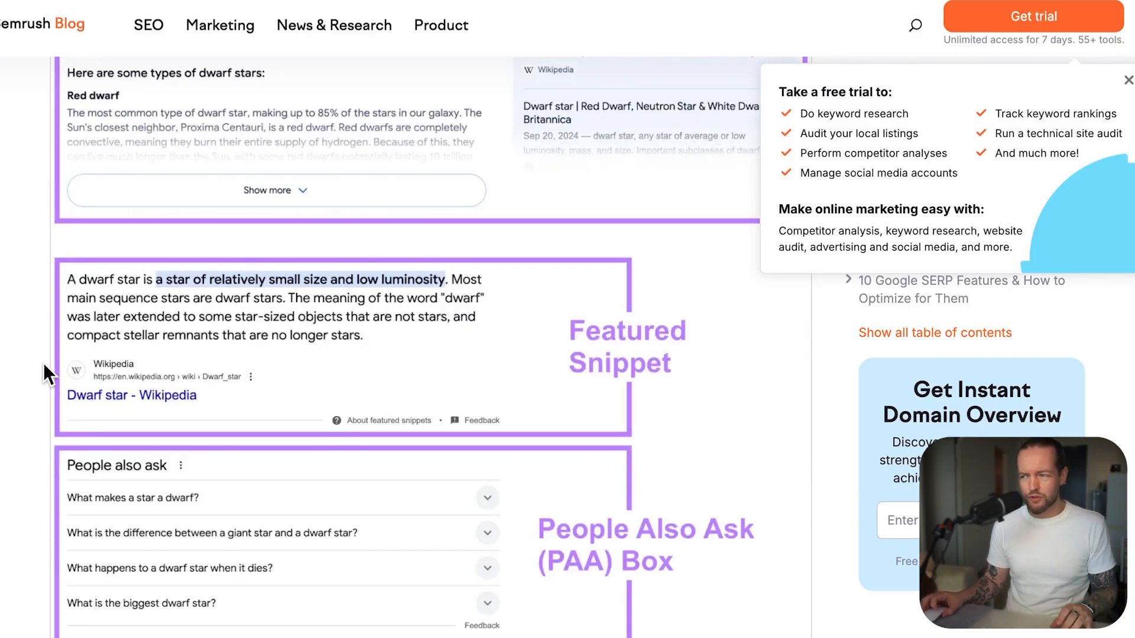
scroll(43, 363, "down", 10)
scroll(44, 362, "up", 4)
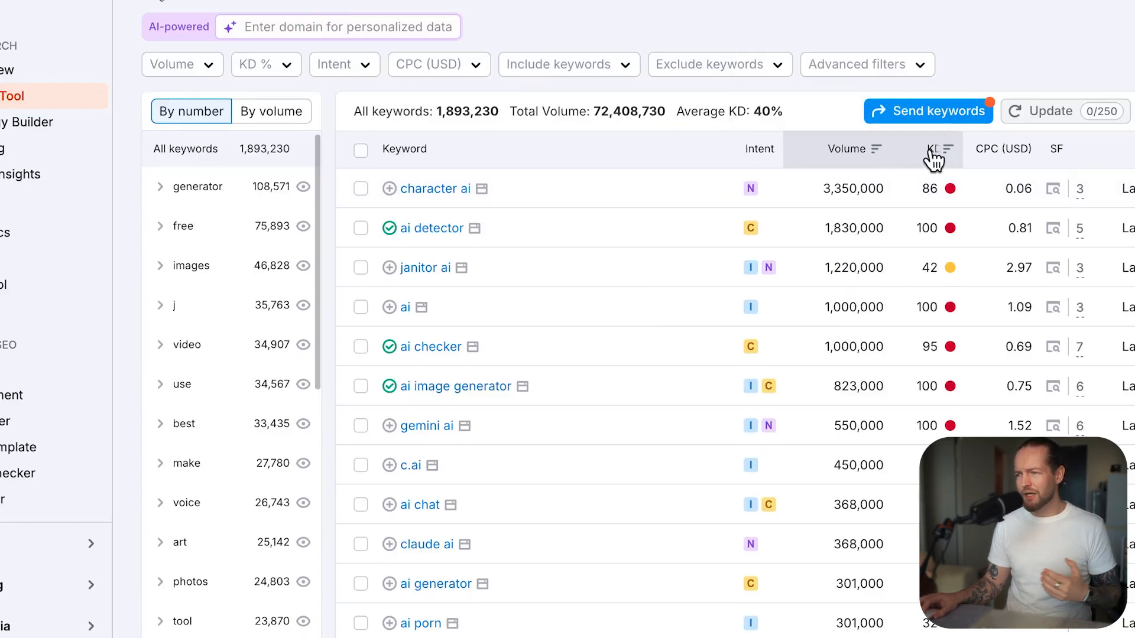
mouse_move(1061, 159)
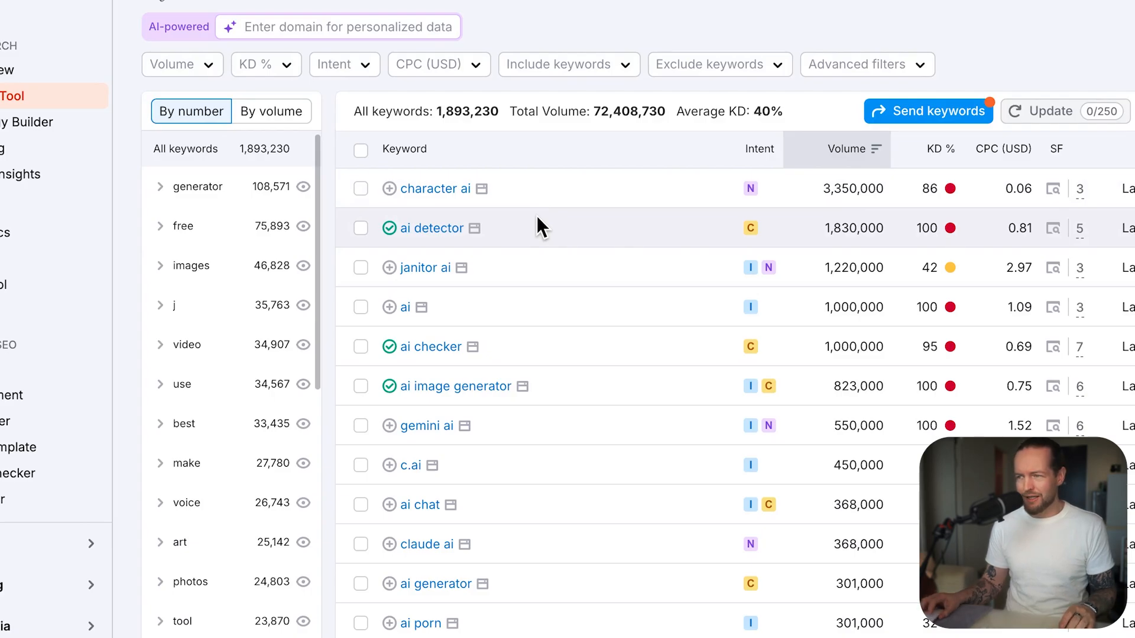
Select the keywords ai detector, janitor ai, ai checker, ai image generator and gemini ai in the results table
left_click(360, 230)
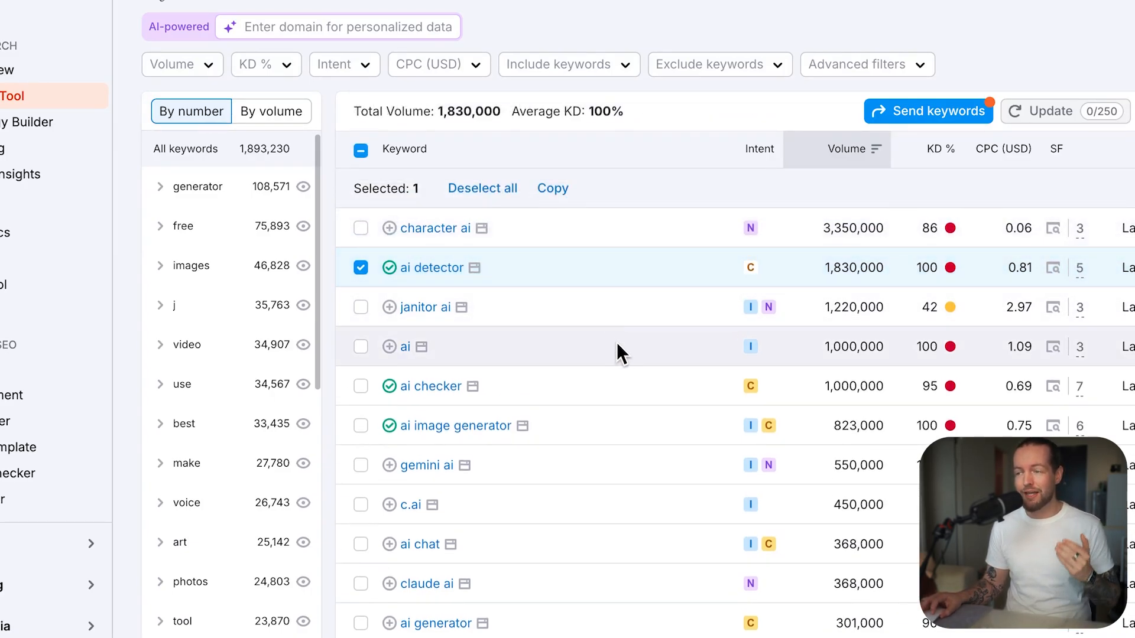
left_click(360, 308)
scroll(550, 367, "down", 1)
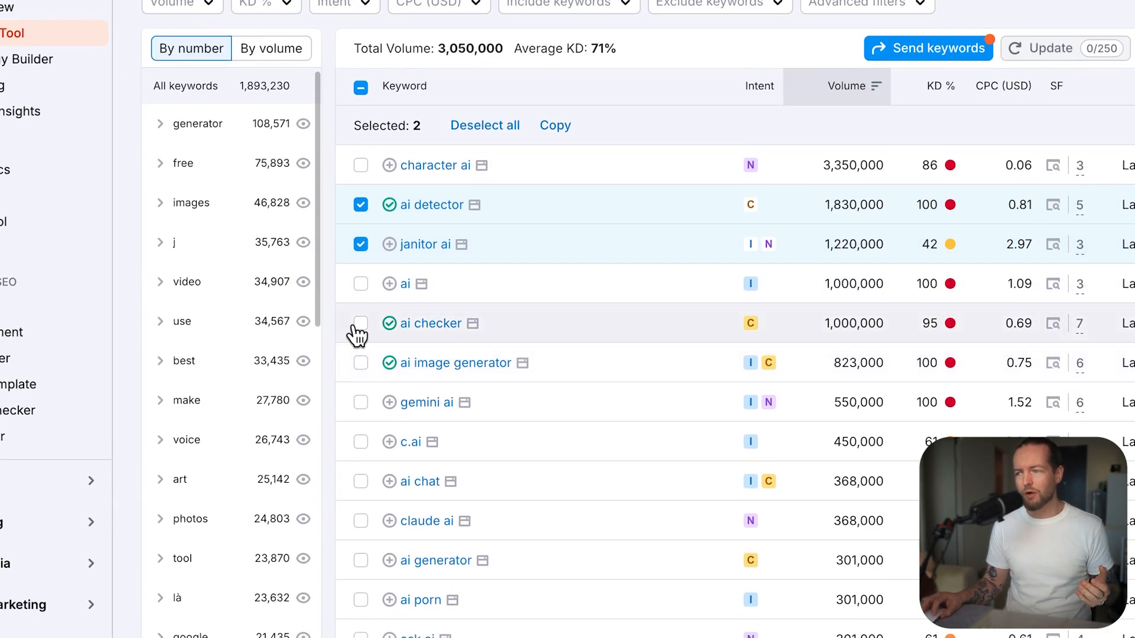
left_click(360, 323)
left_click(361, 364)
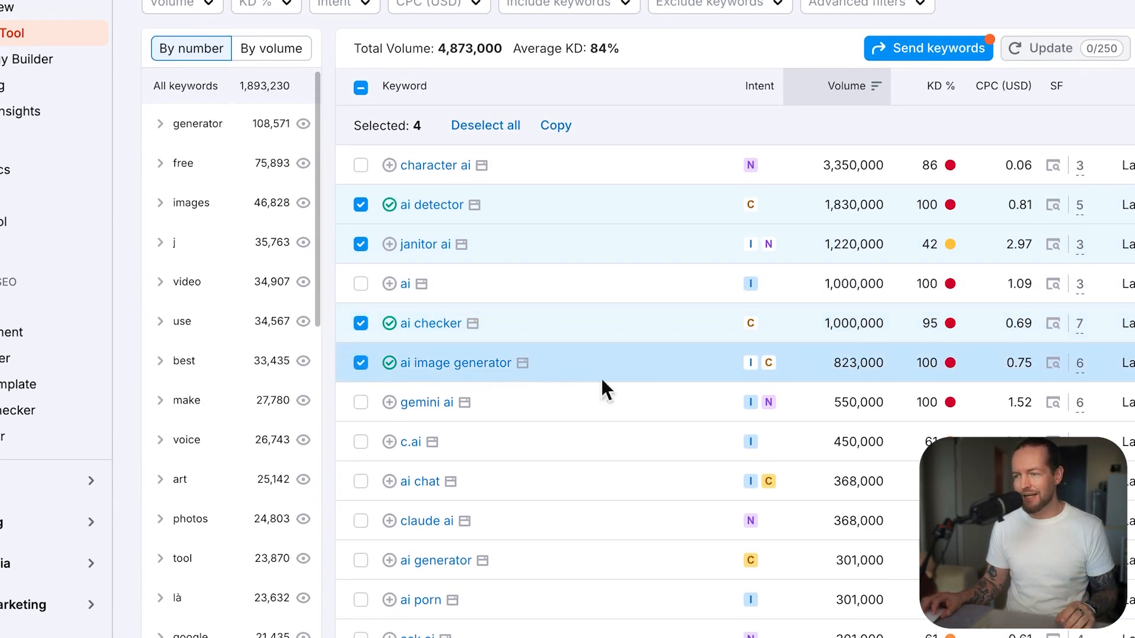
scroll(633, 384, "down", 1)
left_click(633, 381)
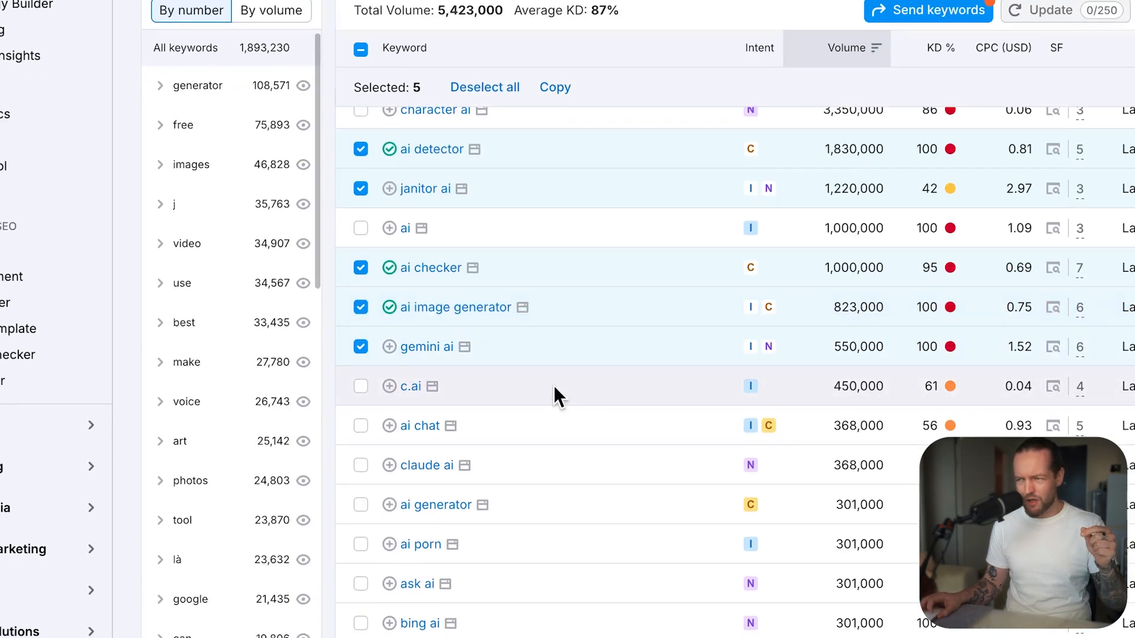
Add claude ai and ai generator to the keyword selection, leaving the adult keyword below them unselected
scroll(553, 385, "down", 2)
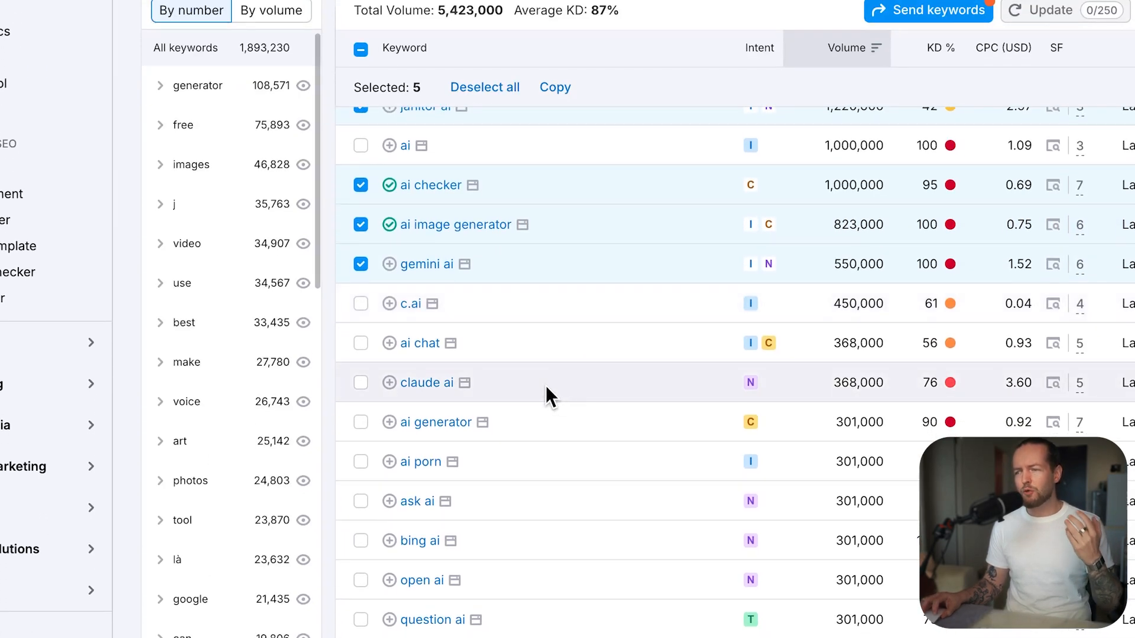
left_click(362, 384)
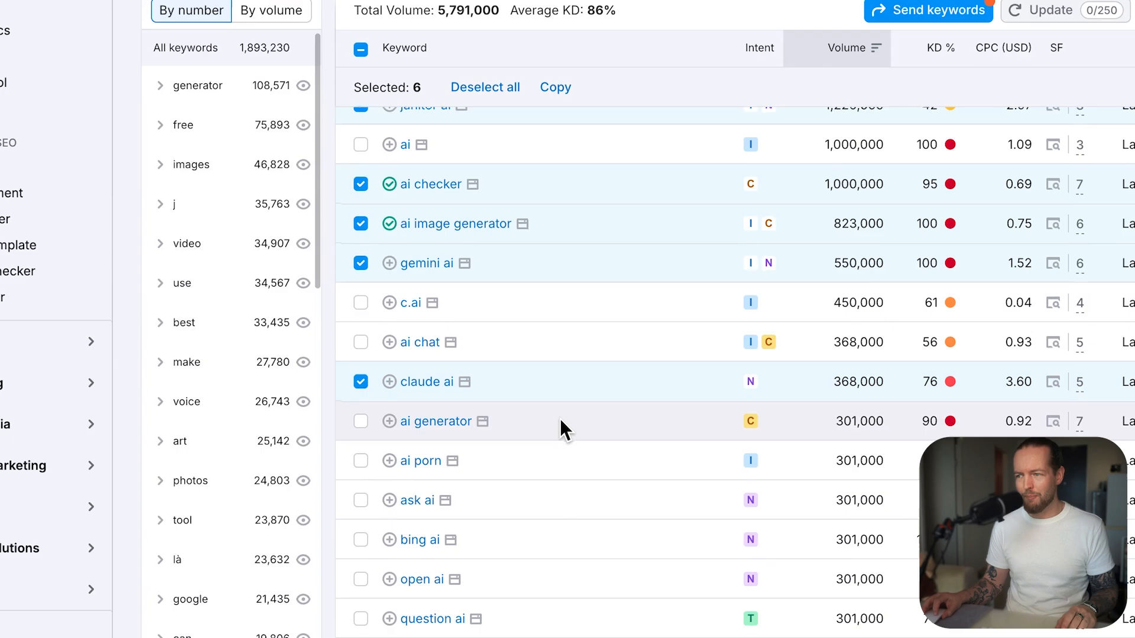
scroll(559, 419, "down", 1)
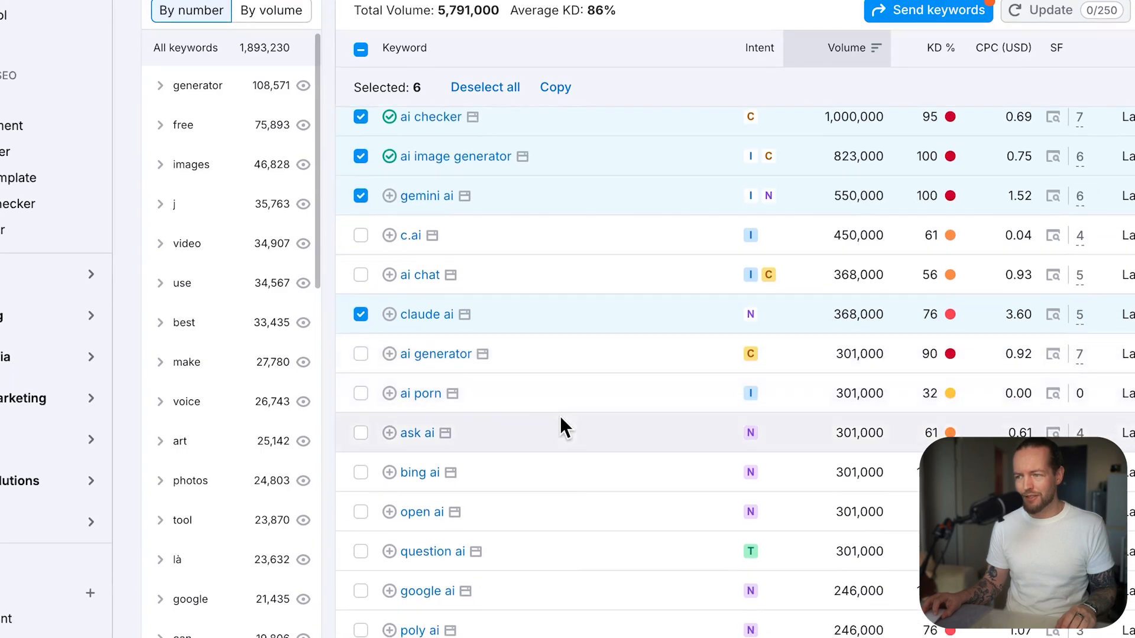
left_click(357, 357)
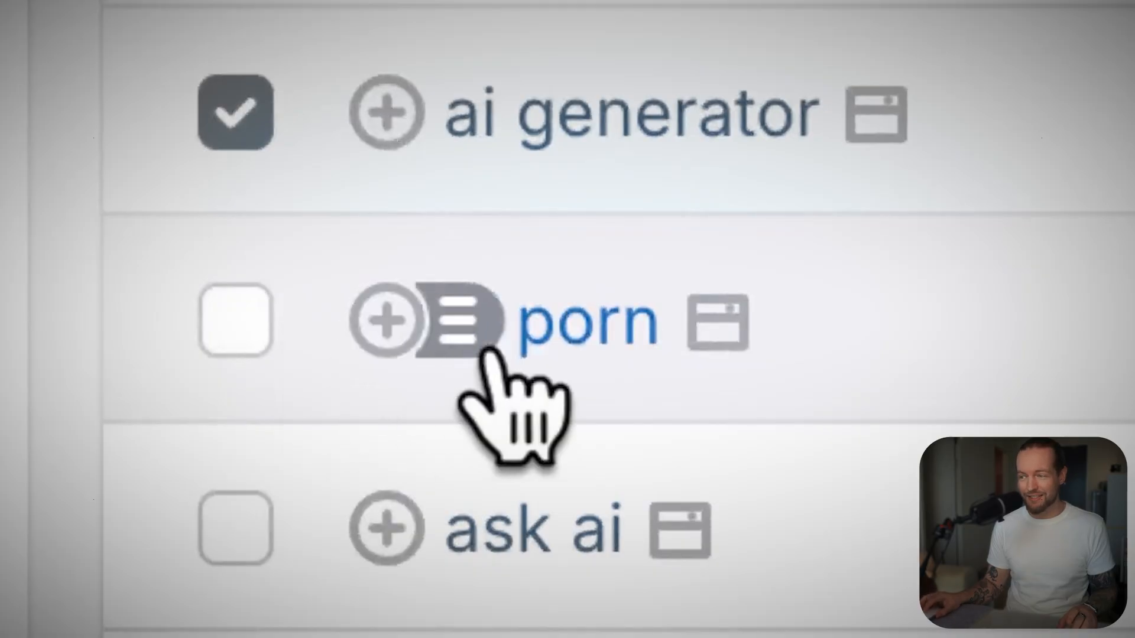
left_click_drag(489, 349, 839, 337)
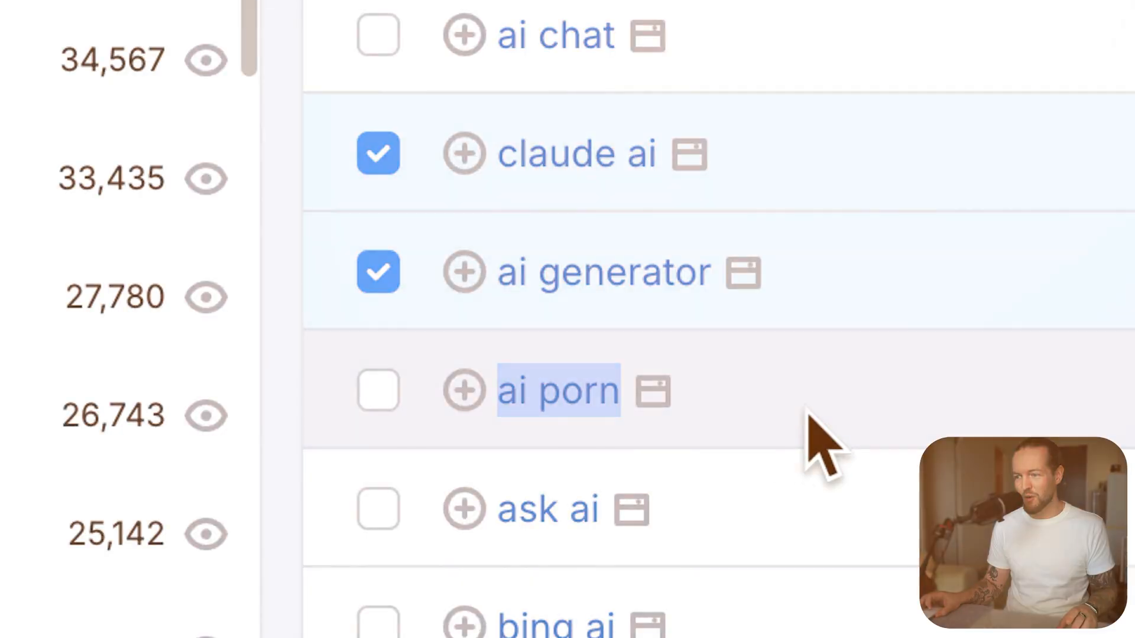
Add ai art generator, chat ai, perplexity ai, viggle ai and ai photo generator to the keyword selection
scroll(565, 444, "down", 4)
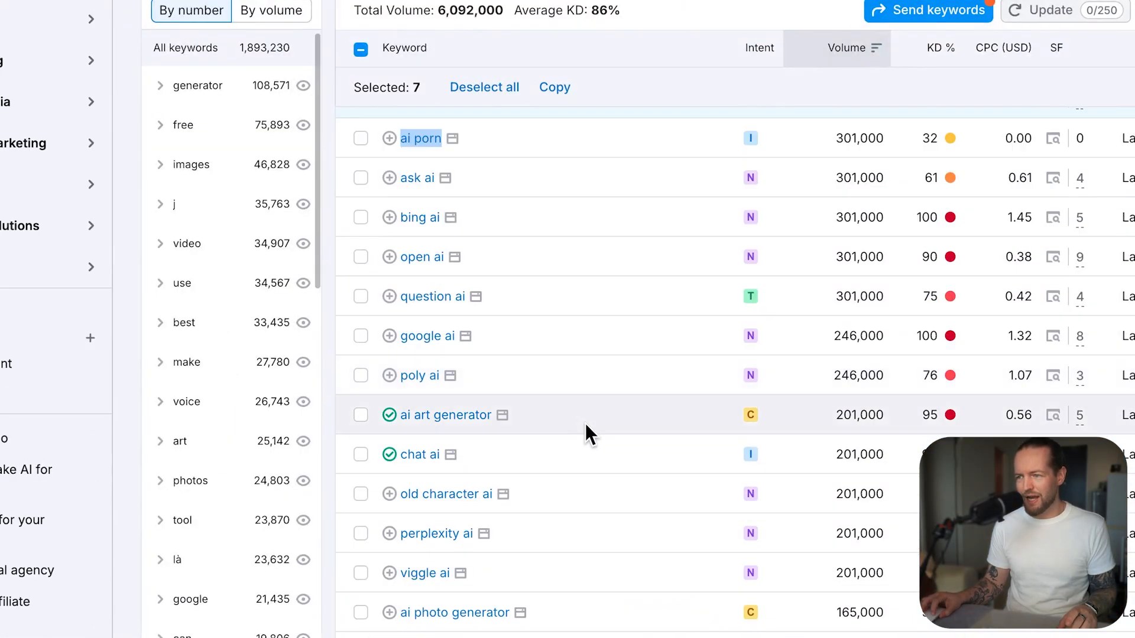
left_click(361, 415)
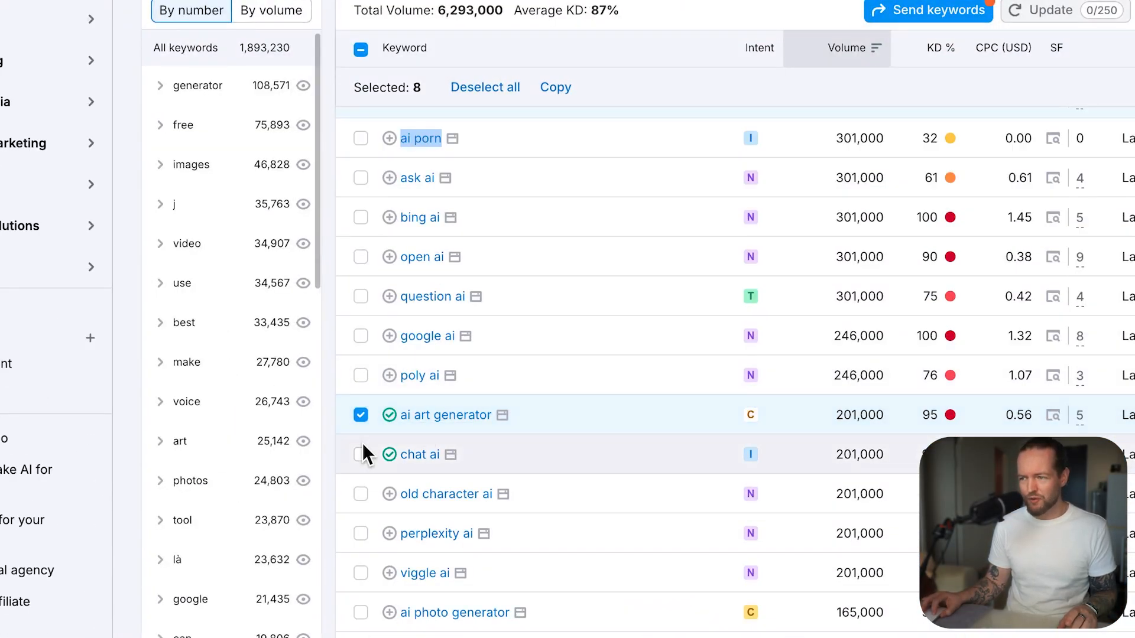
left_click(362, 455)
scroll(622, 464, "down", 3)
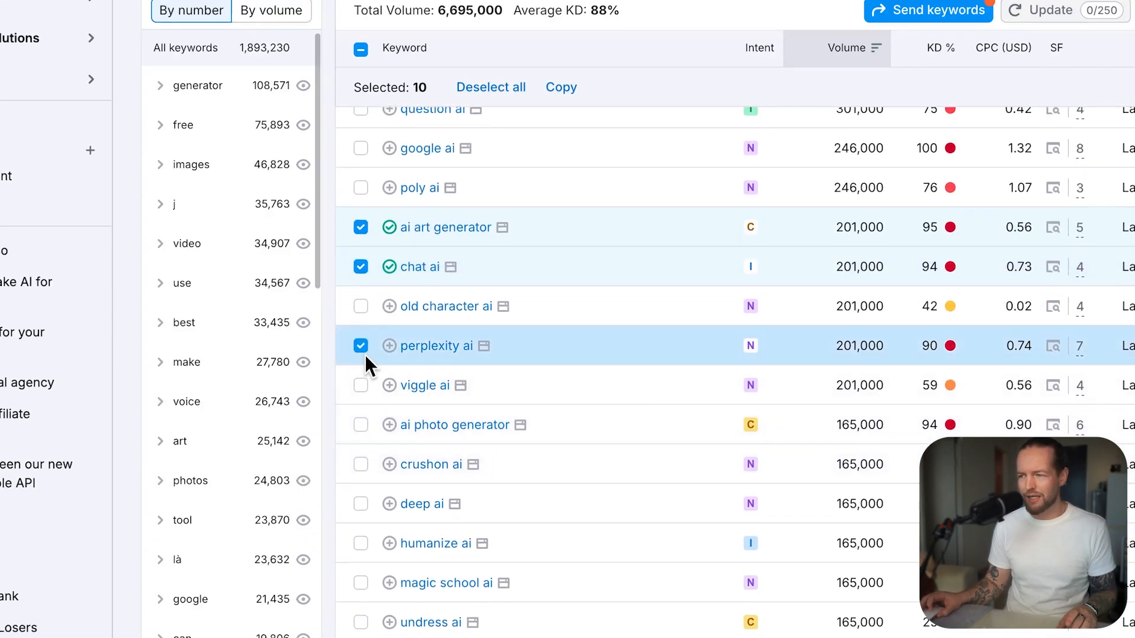
left_click(360, 385)
scroll(611, 405, "down", 2)
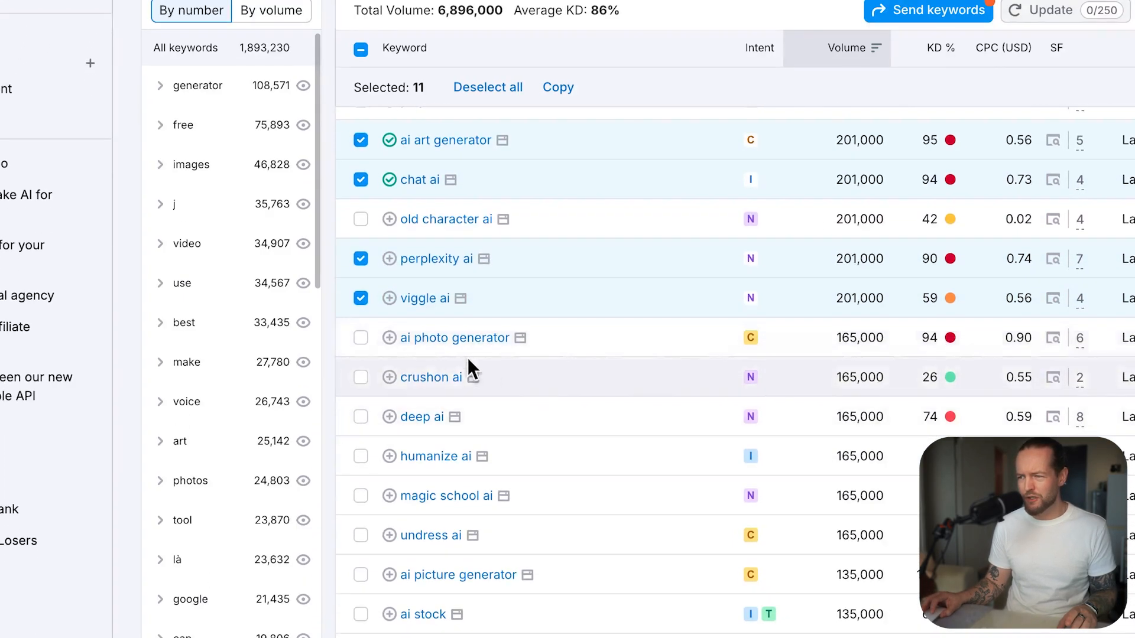
left_click(360, 337)
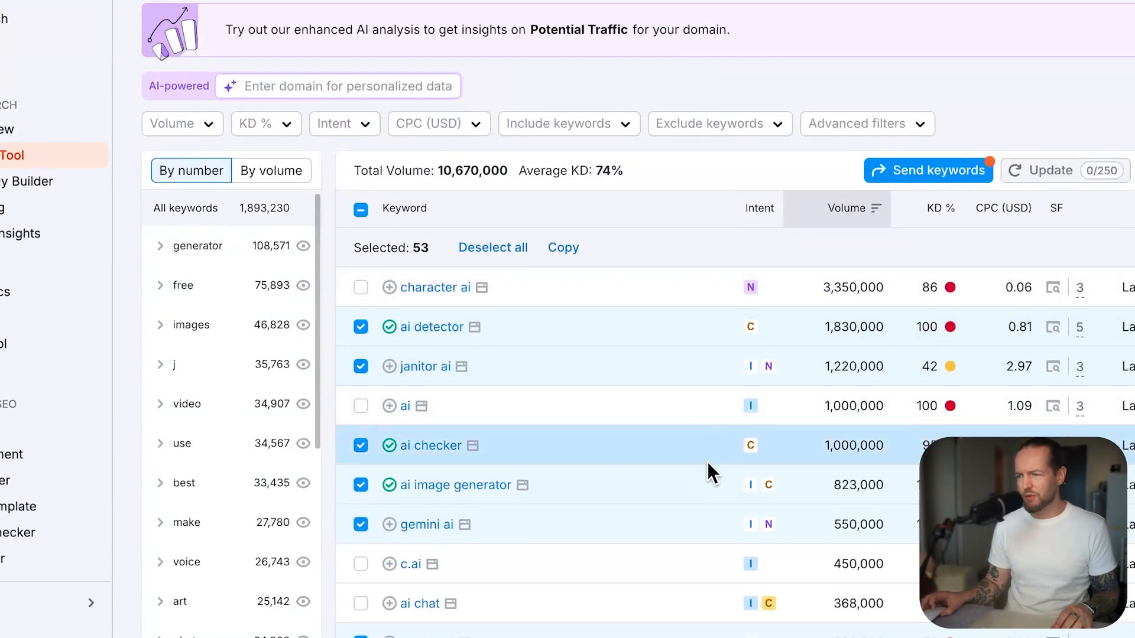
Review the selected keywords throughout the results list along with their intent, volume and keyword difficulty
scroll(707, 462, "down", 10)
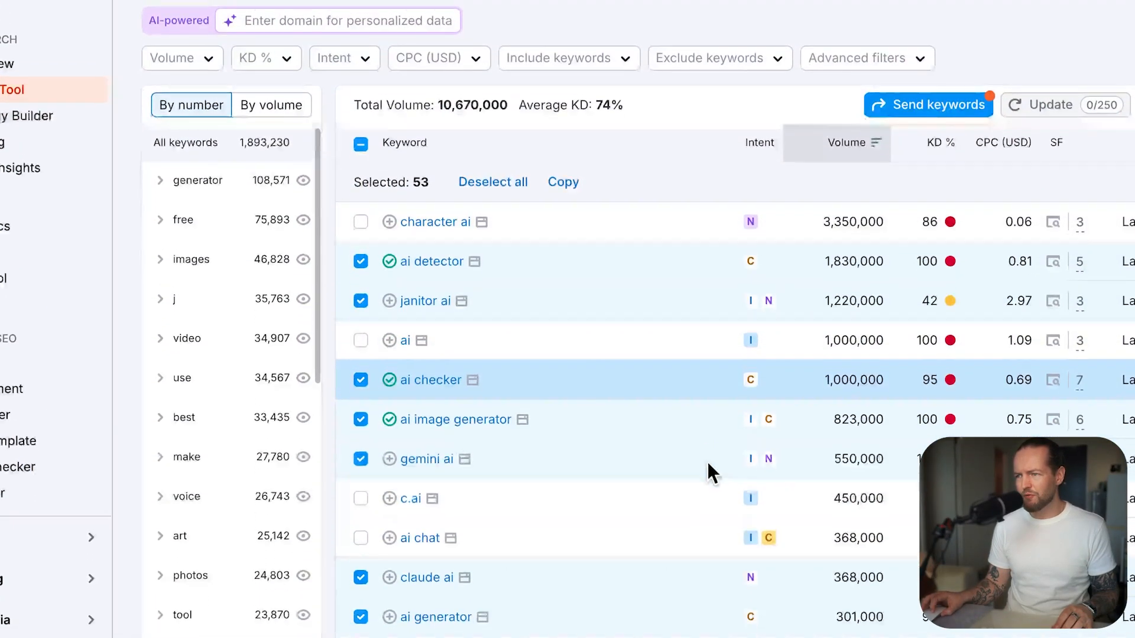
scroll(707, 462, "down", 6)
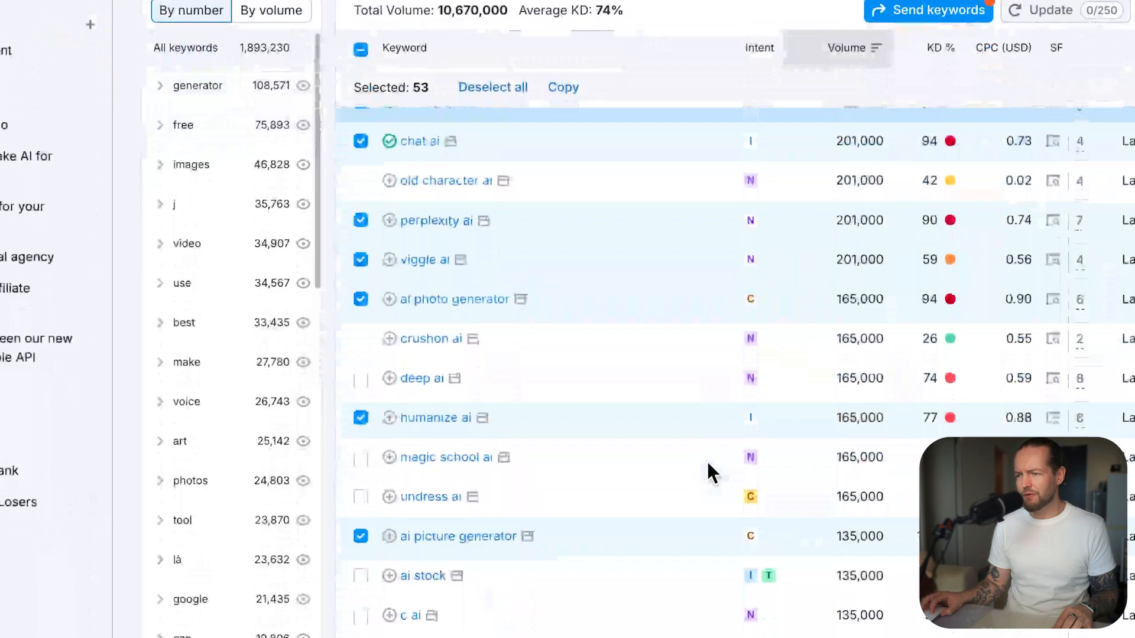
scroll(706, 462, "down", 6)
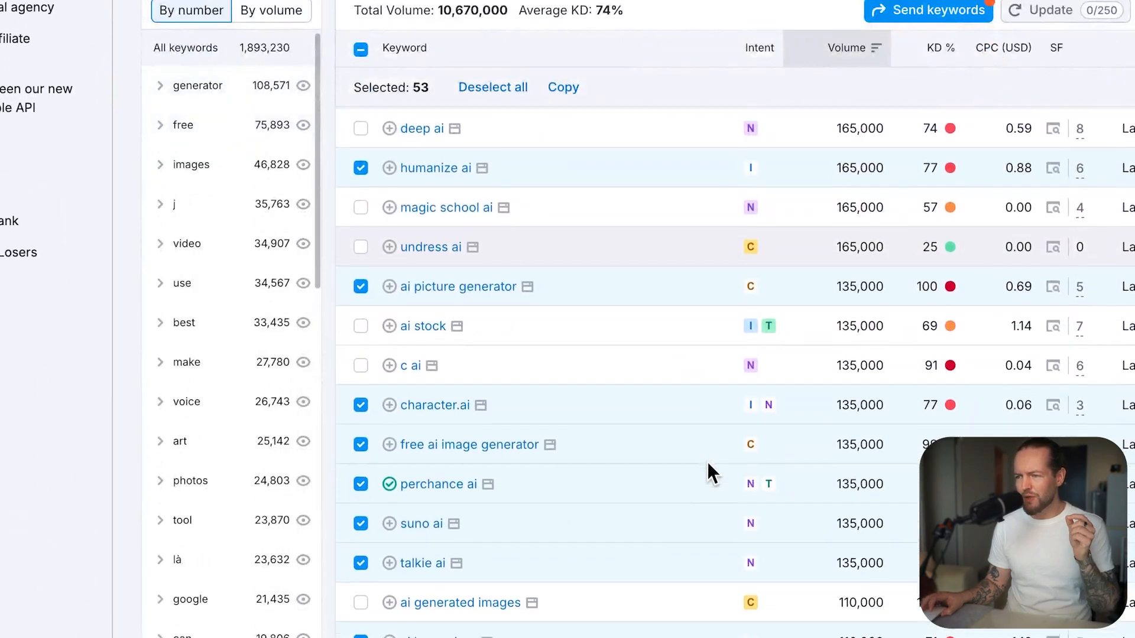
scroll(710, 473, "down", 6)
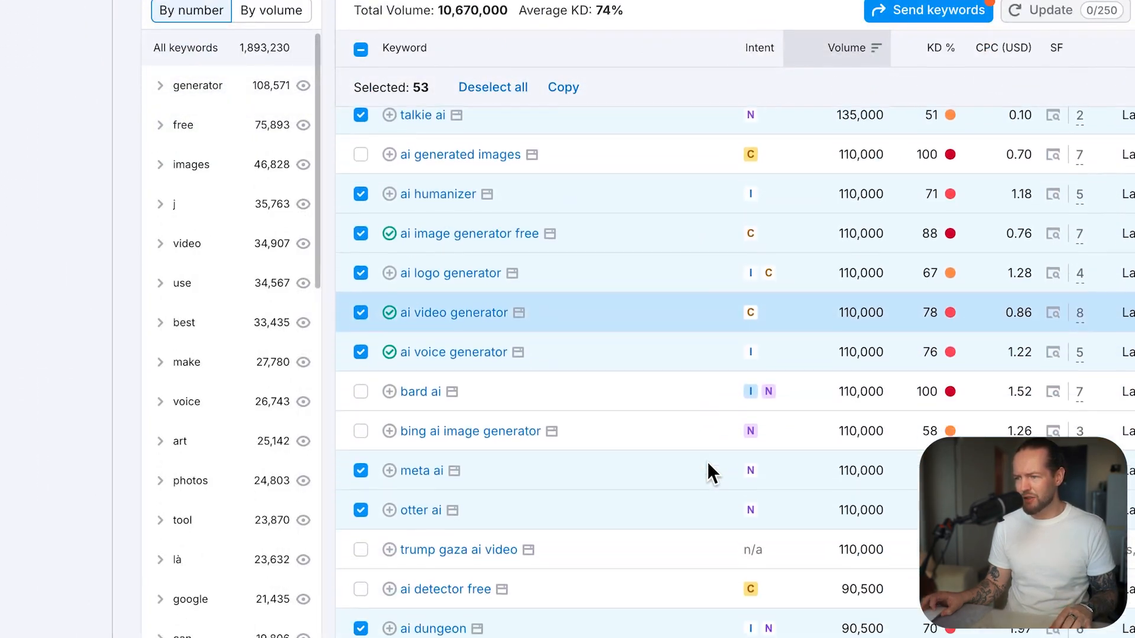
scroll(708, 464, "down", 5)
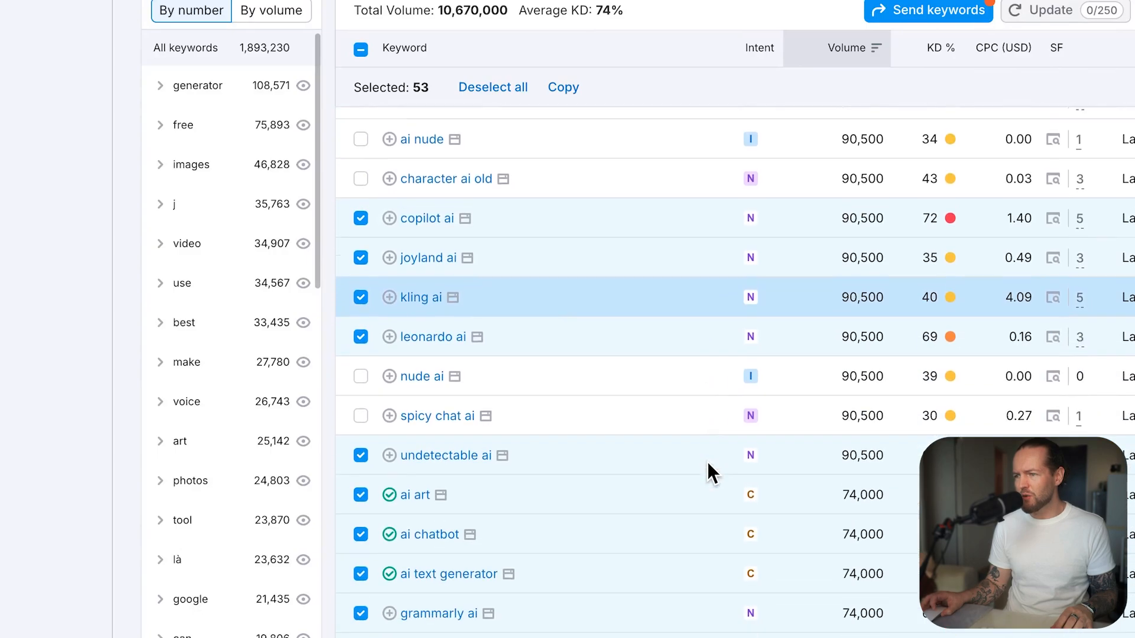
scroll(708, 464, "up", 3)
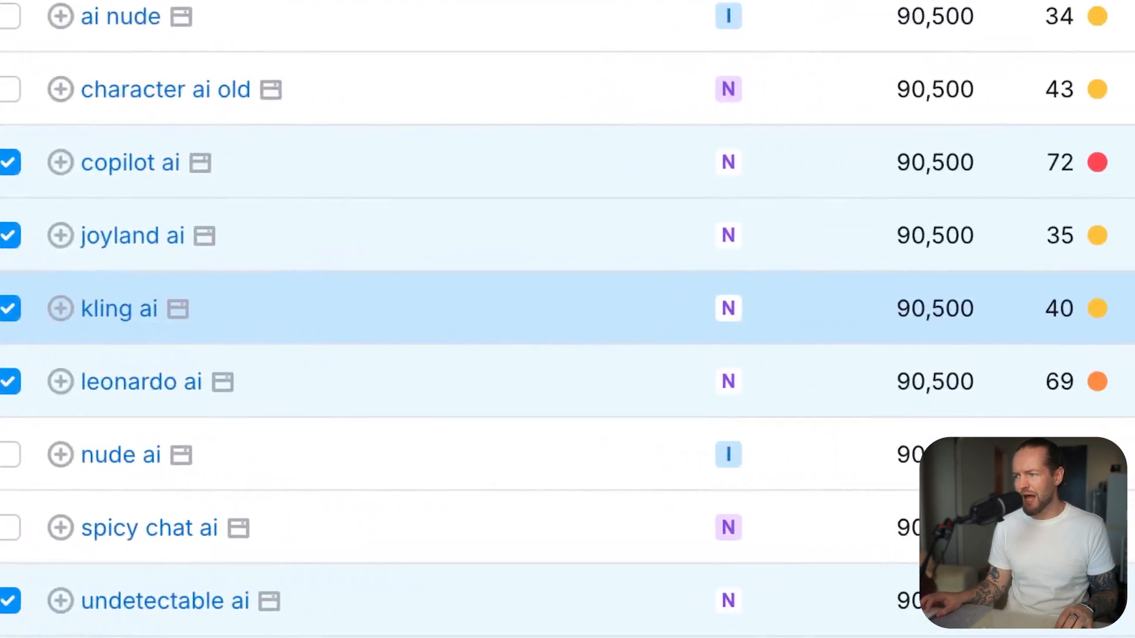
Examine the difficulty rating of kling ai and review the other selected keywords in the results table
mouse_move(1082, 308)
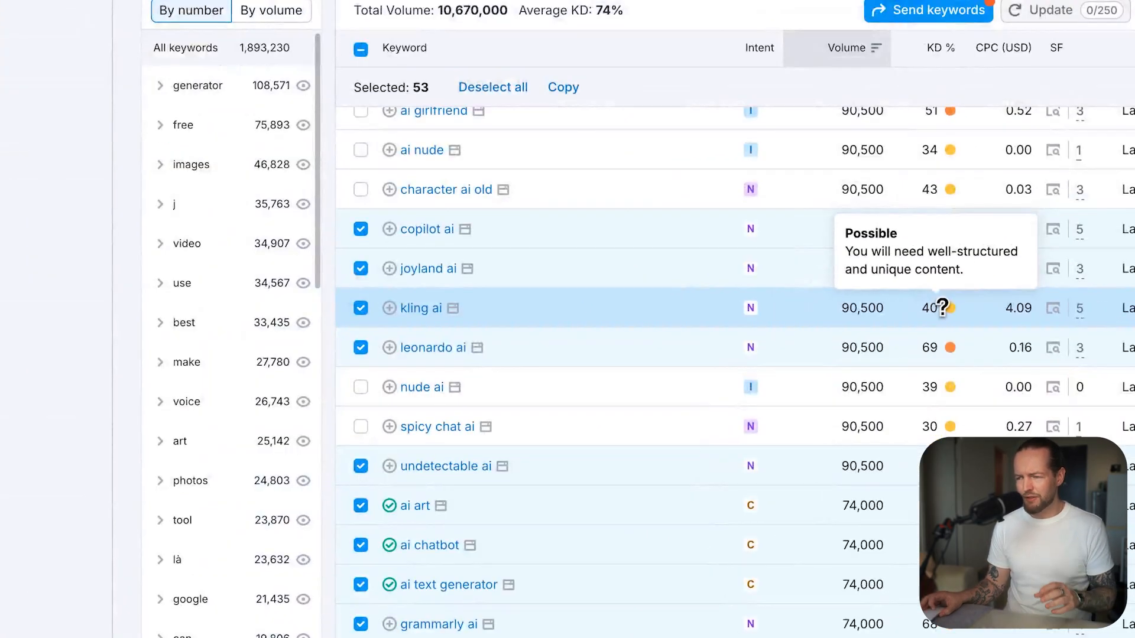
scroll(907, 360, "down", 6)
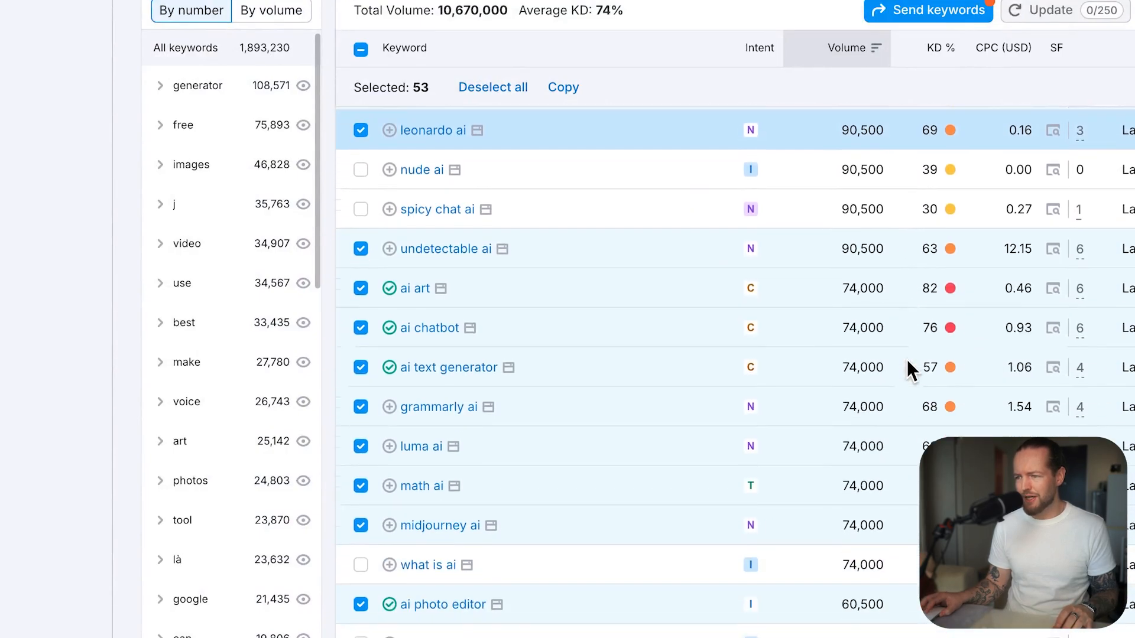
scroll(908, 362, "down", 8)
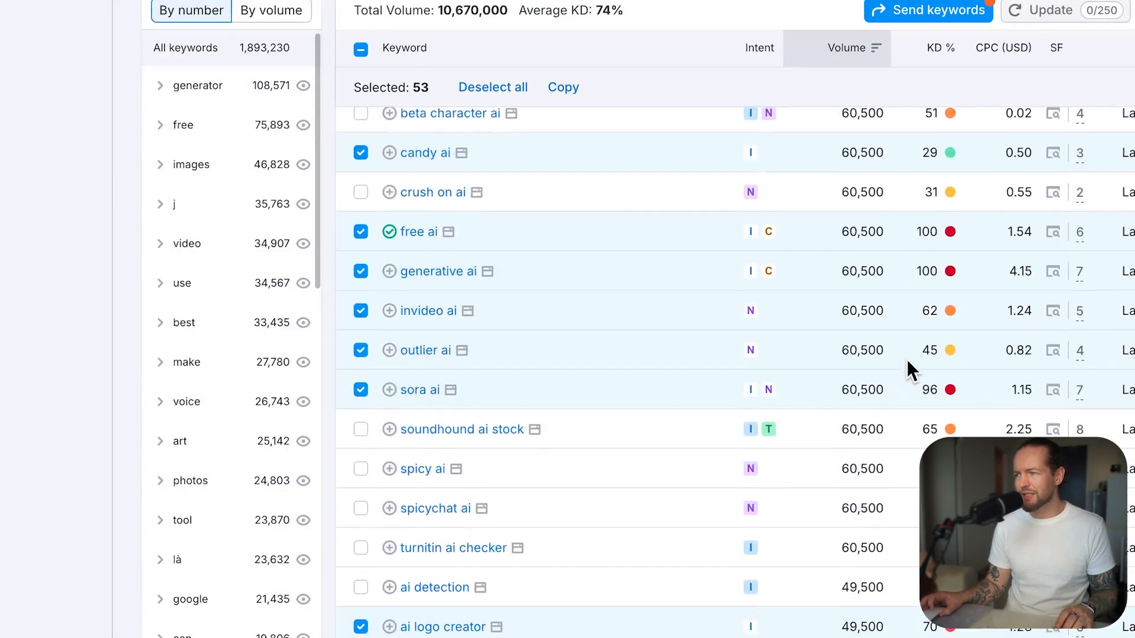
scroll(906, 360, "up", 15)
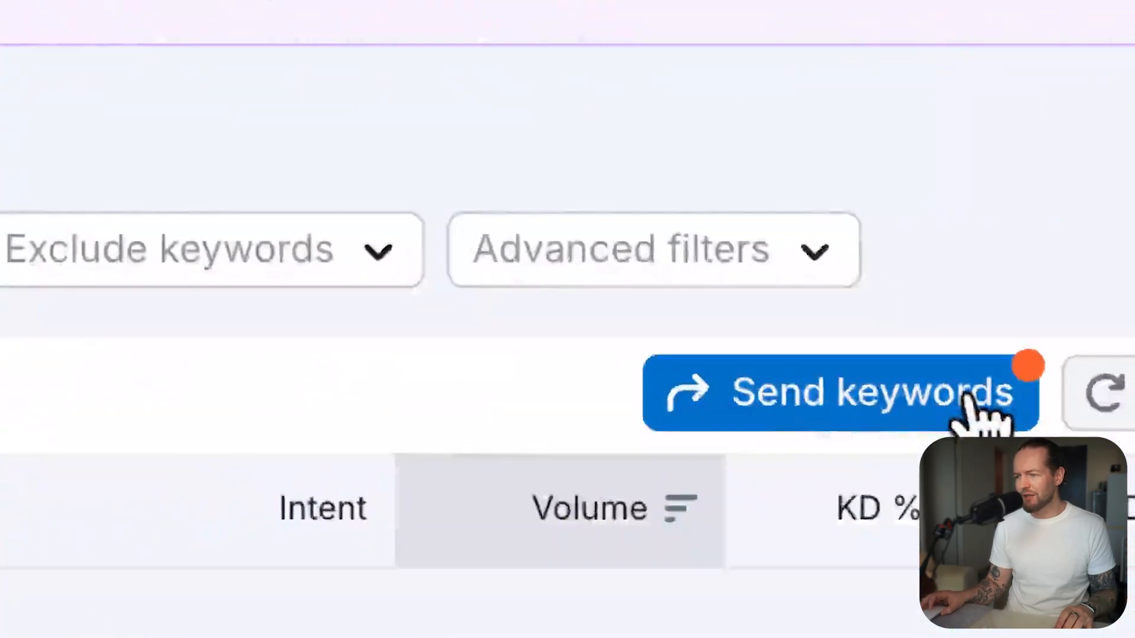
Send the selected keywords to the Winning ideas keyword list and open that list in Keyword Strategy Builder
left_click(970, 402)
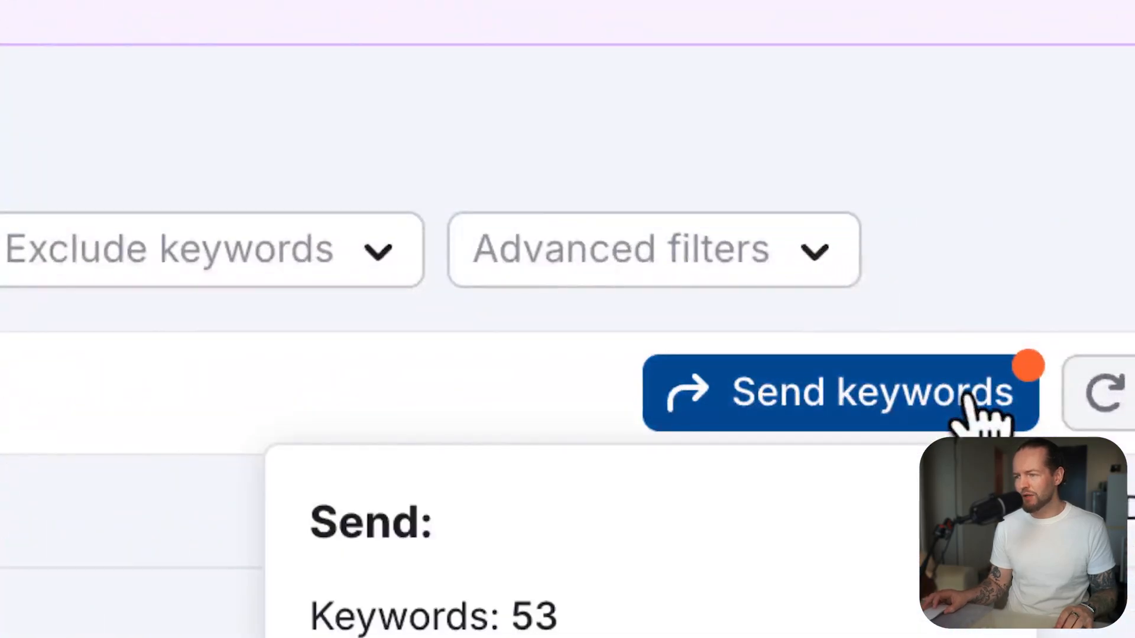
scroll(968, 413, "down", 3)
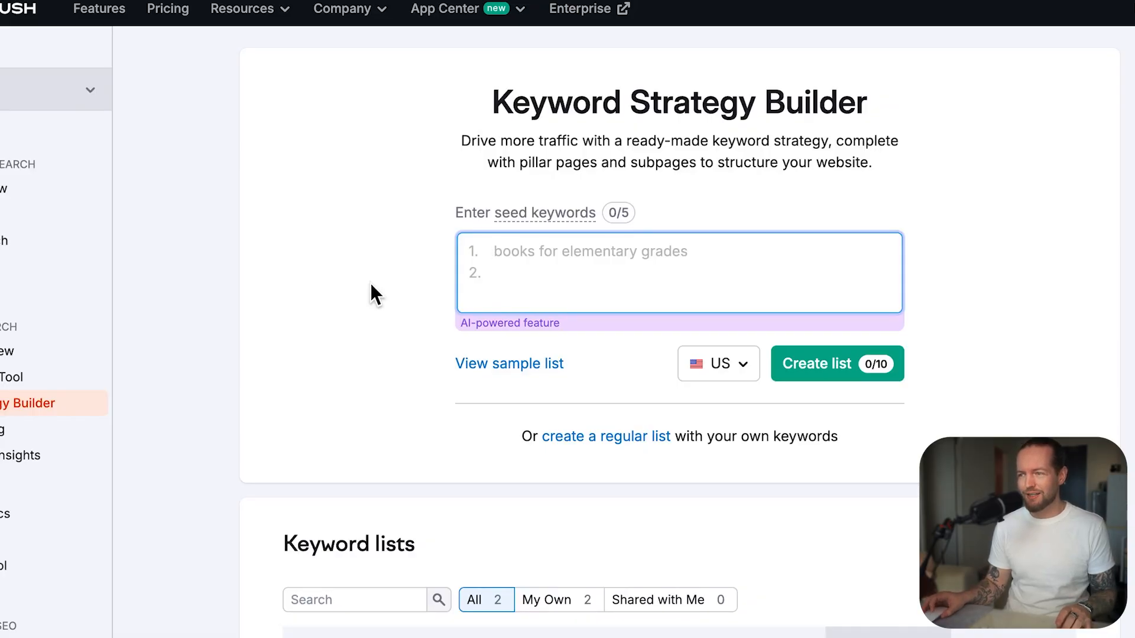
scroll(370, 282, "down", 5)
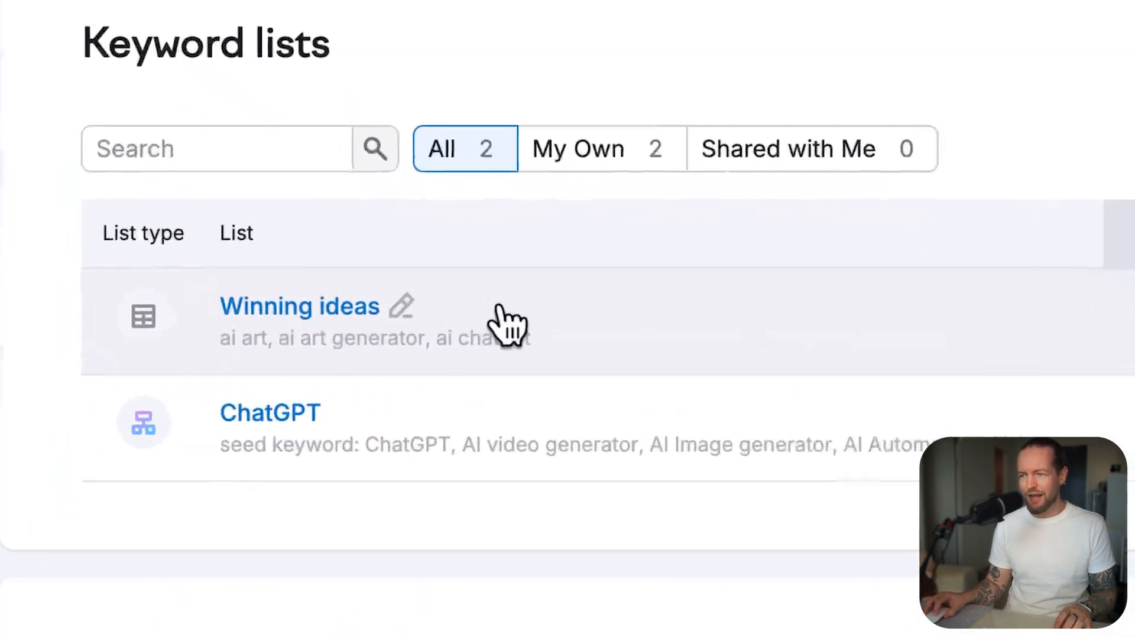
left_click(262, 314)
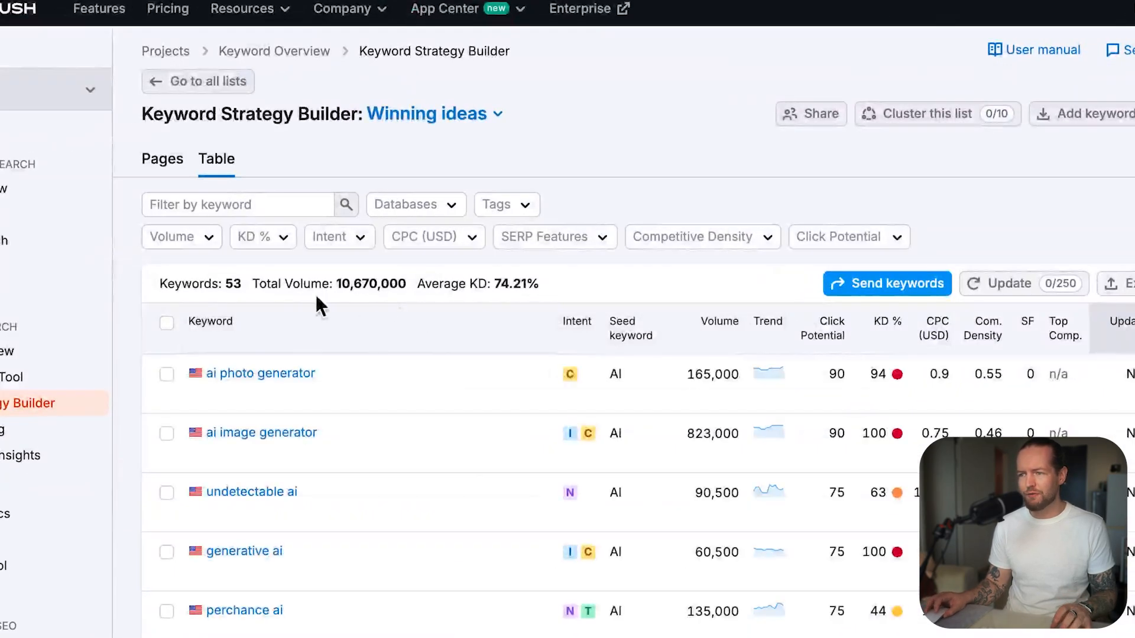
Review volume, trend, click potential and keyword difficulty for the keywords in the Winning ideas list
scroll(463, 284, "down", 4)
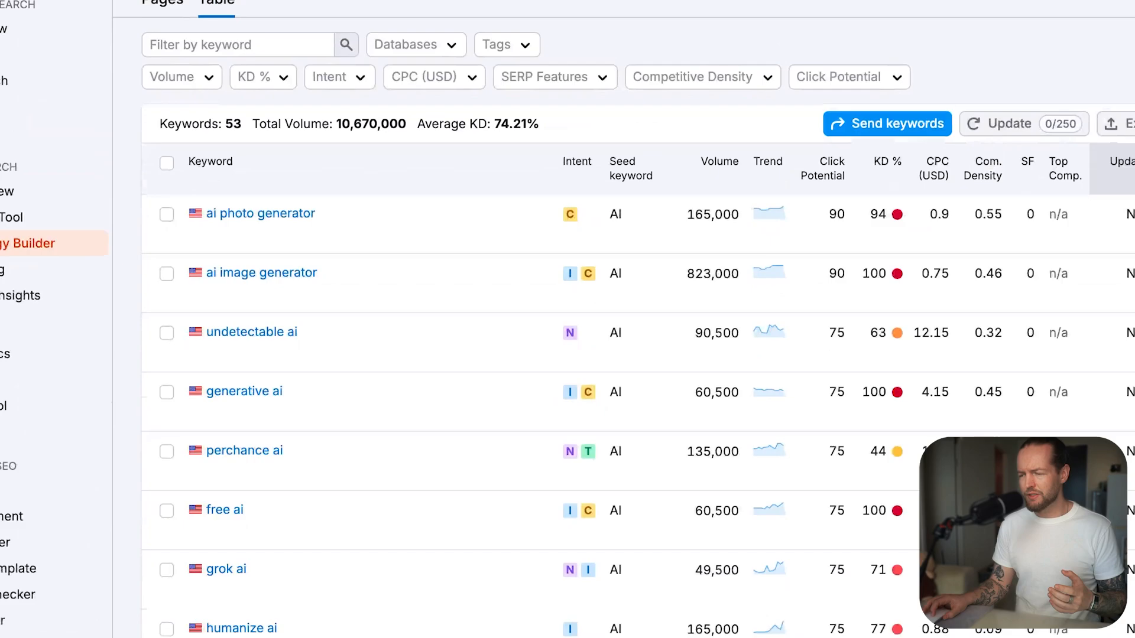
scroll(638, 354, "down", 5)
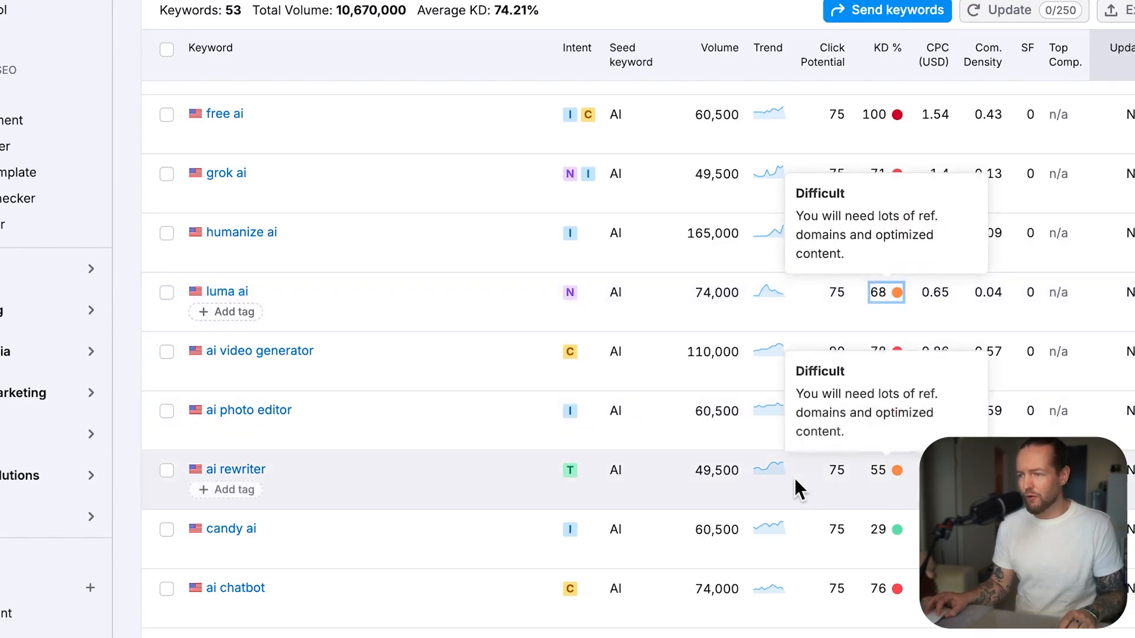
scroll(476, 466, "down", 1)
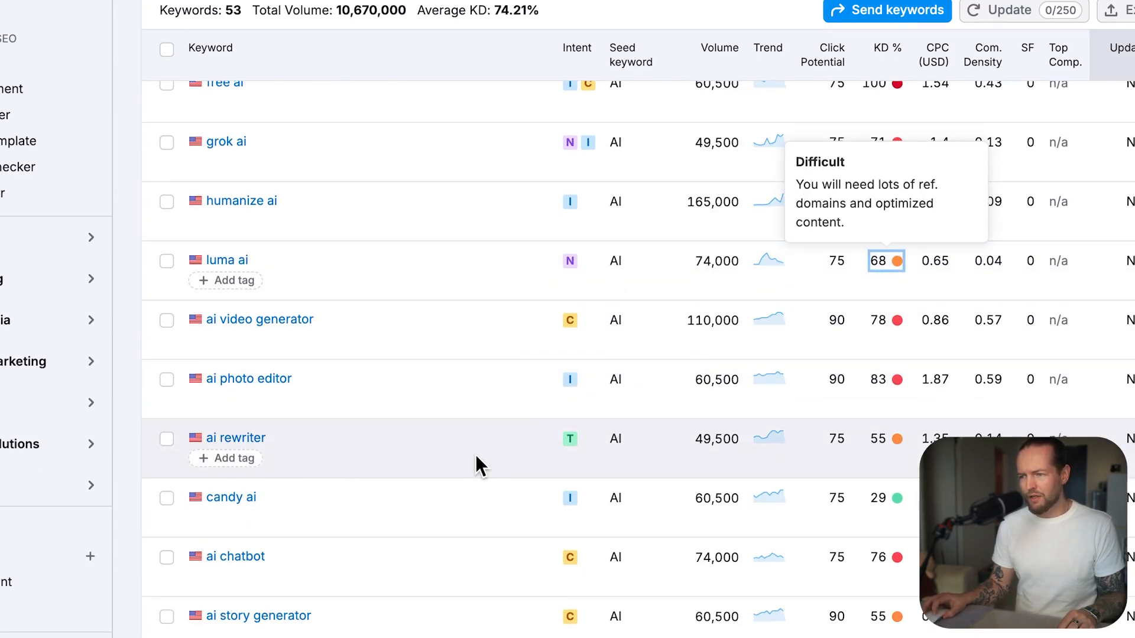
scroll(476, 457, "down", 5)
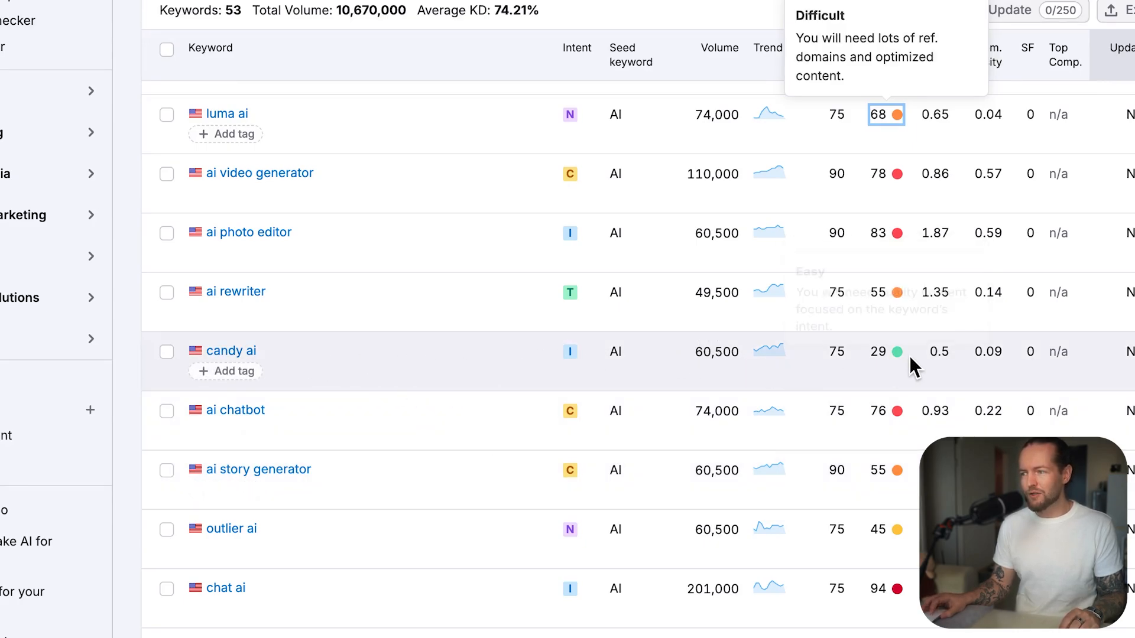
mouse_move(898, 352)
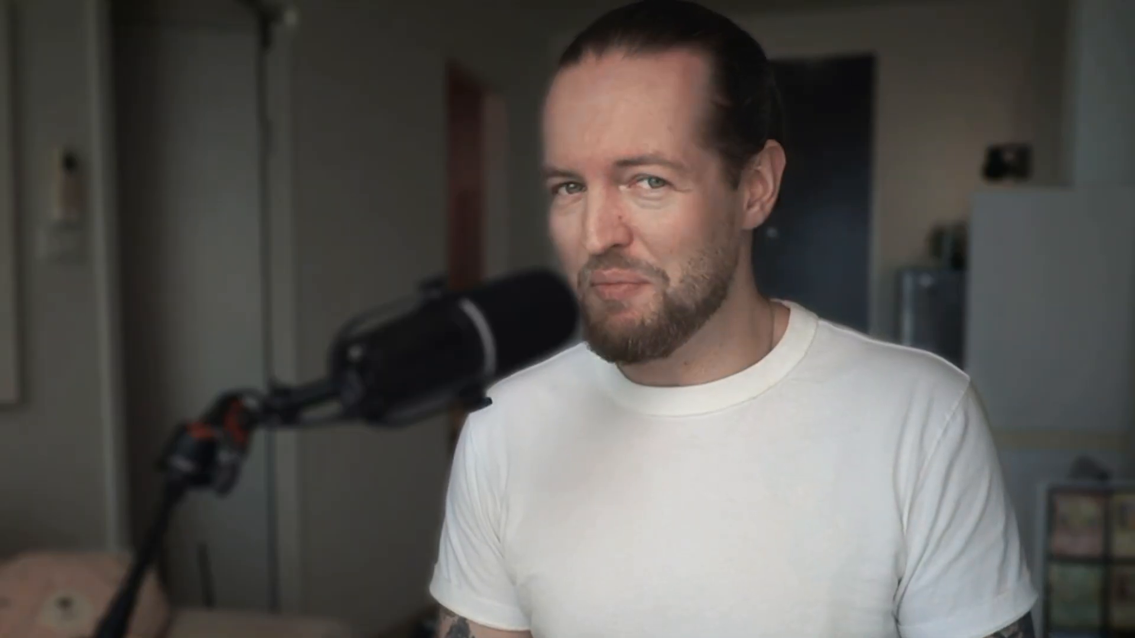
Select the lower-difficulty keywords kling ai, janitor ai and joyland ai in the Winning ideas list
scroll(669, 415, "down", 3)
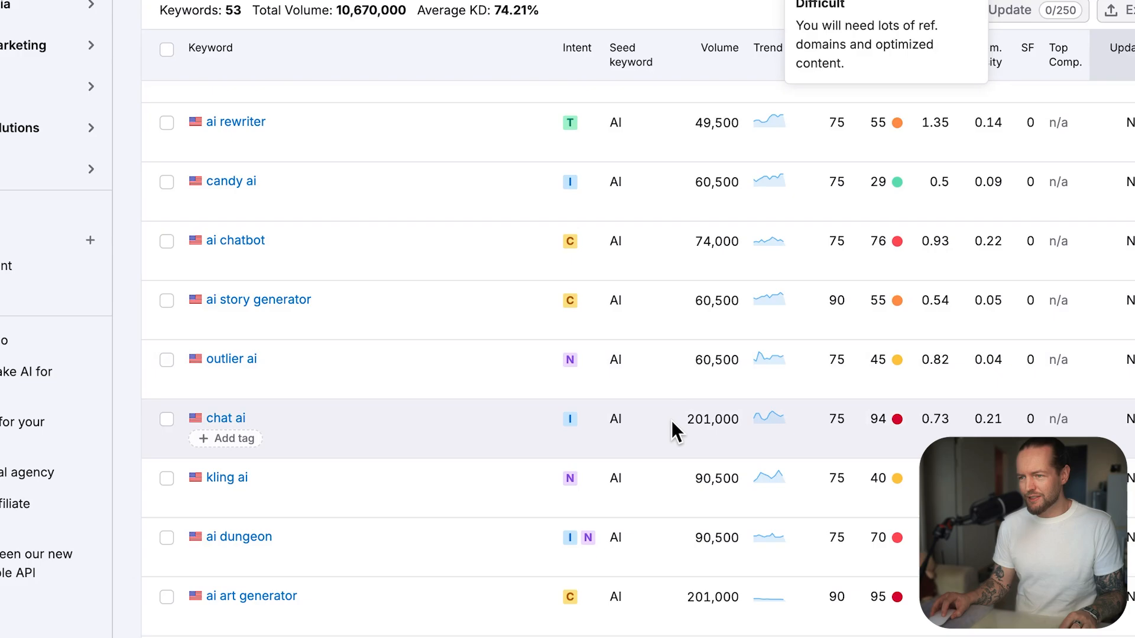
left_click(166, 478)
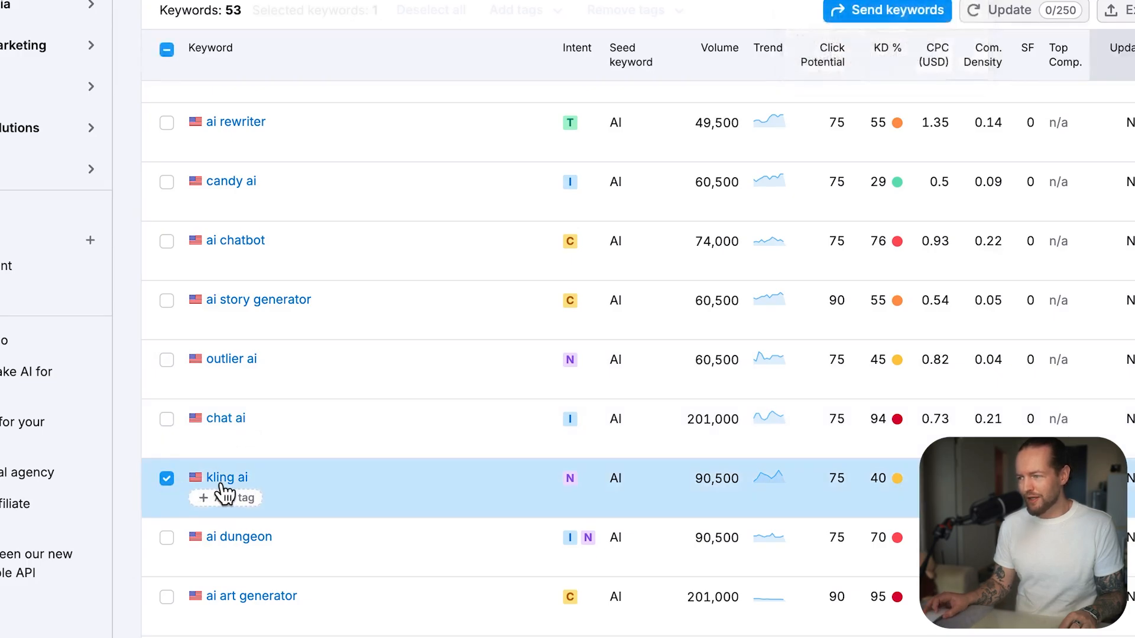
scroll(703, 479, "down", 5)
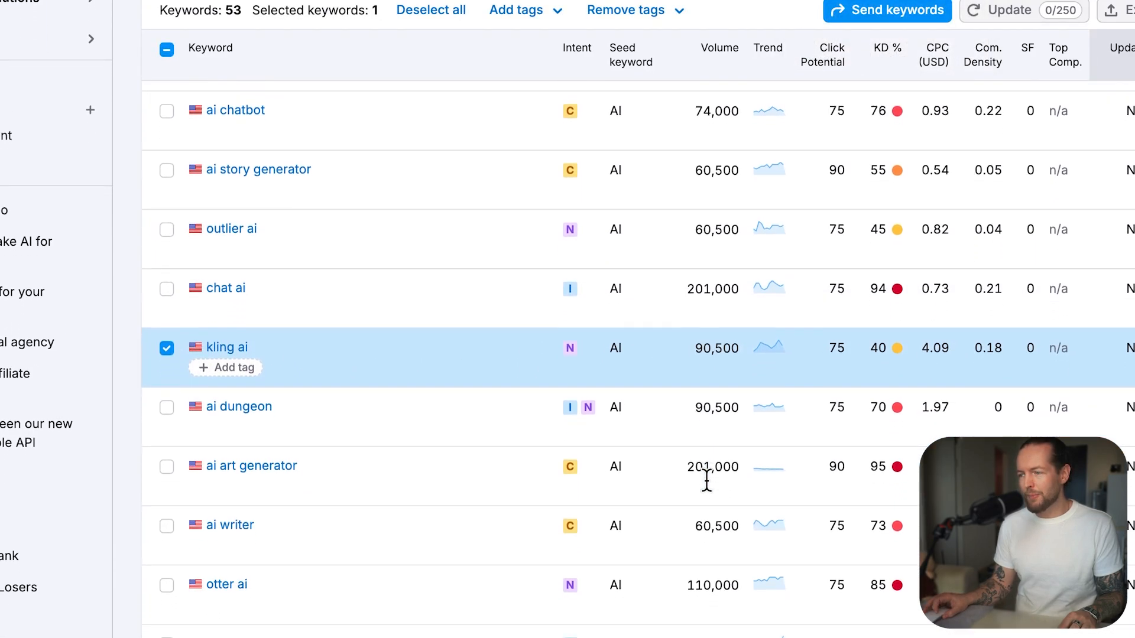
scroll(706, 480, "down", 6)
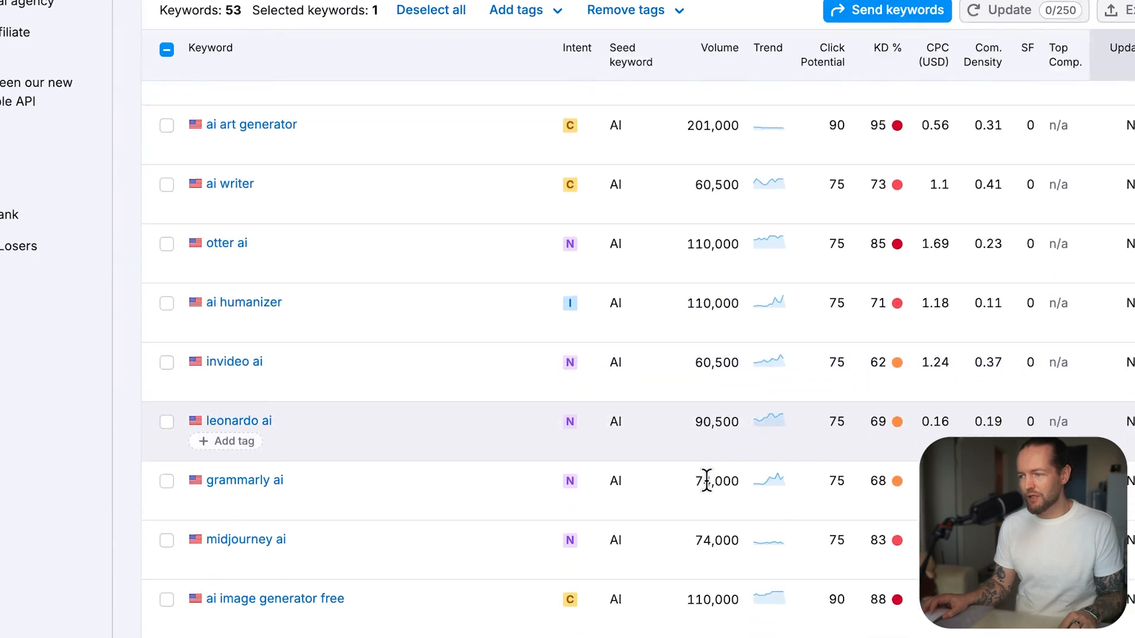
scroll(707, 490, "down", 4)
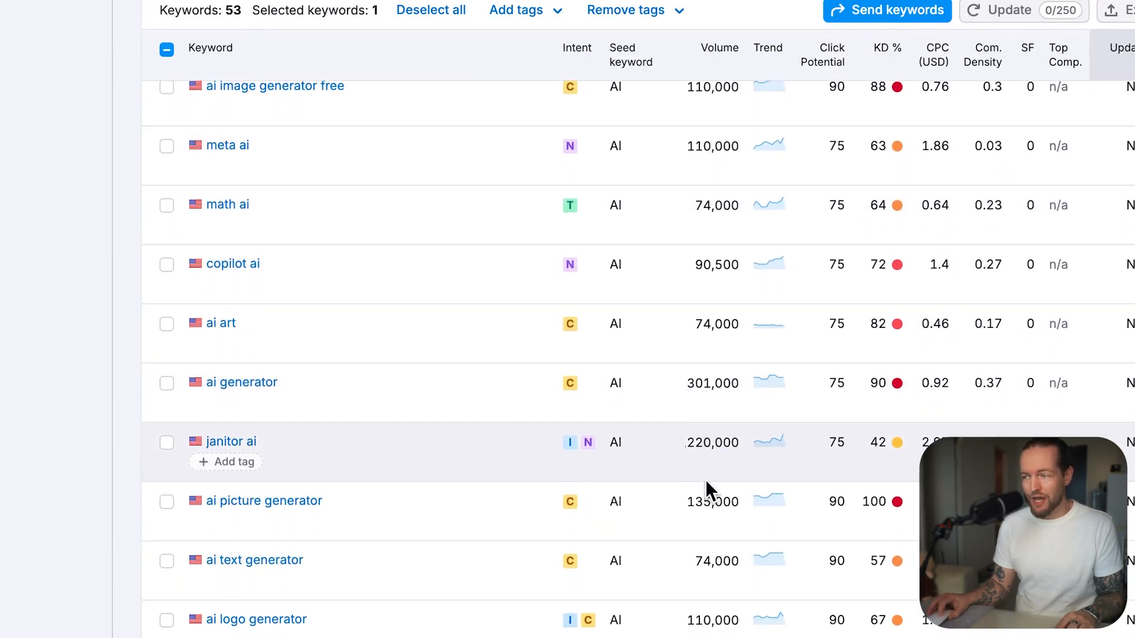
left_click(168, 449)
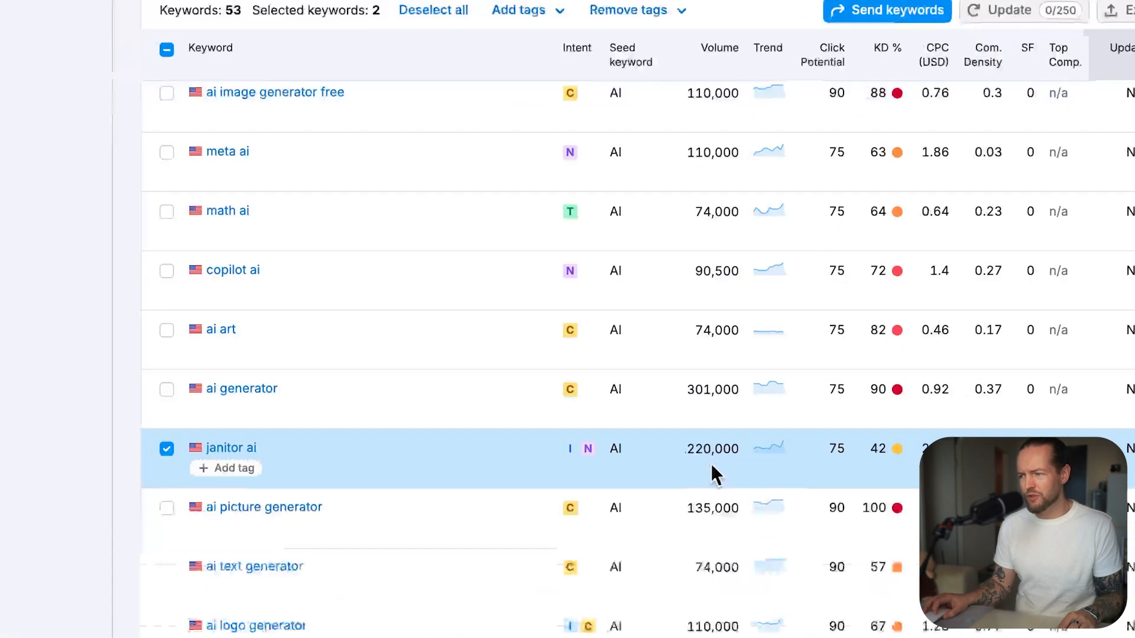
scroll(716, 471, "down", 7)
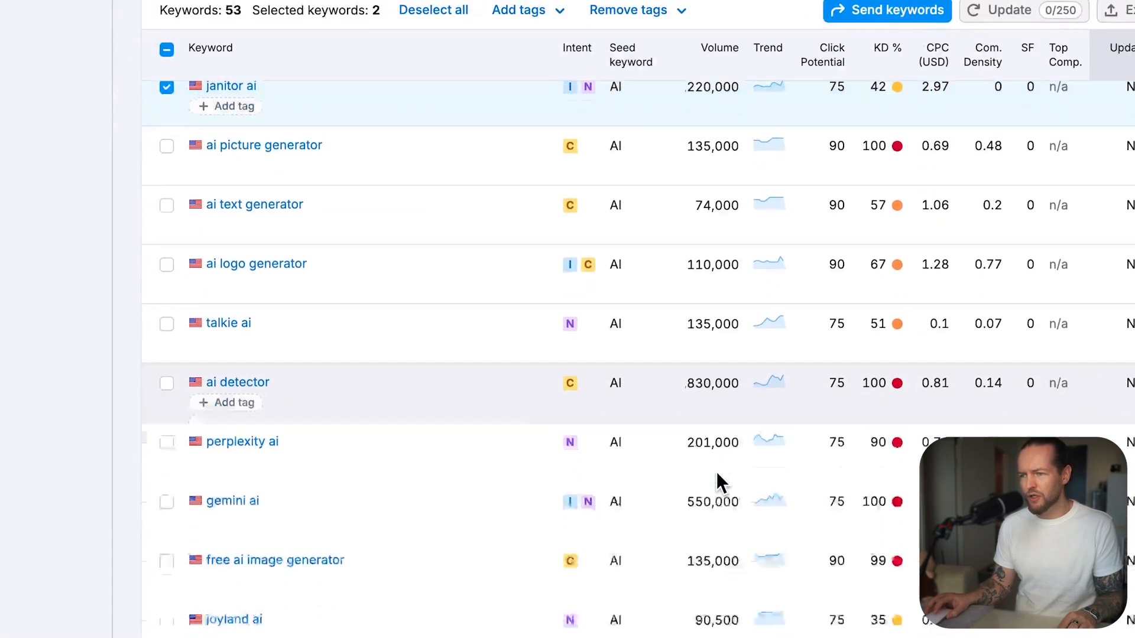
scroll(716, 471, "down", 1)
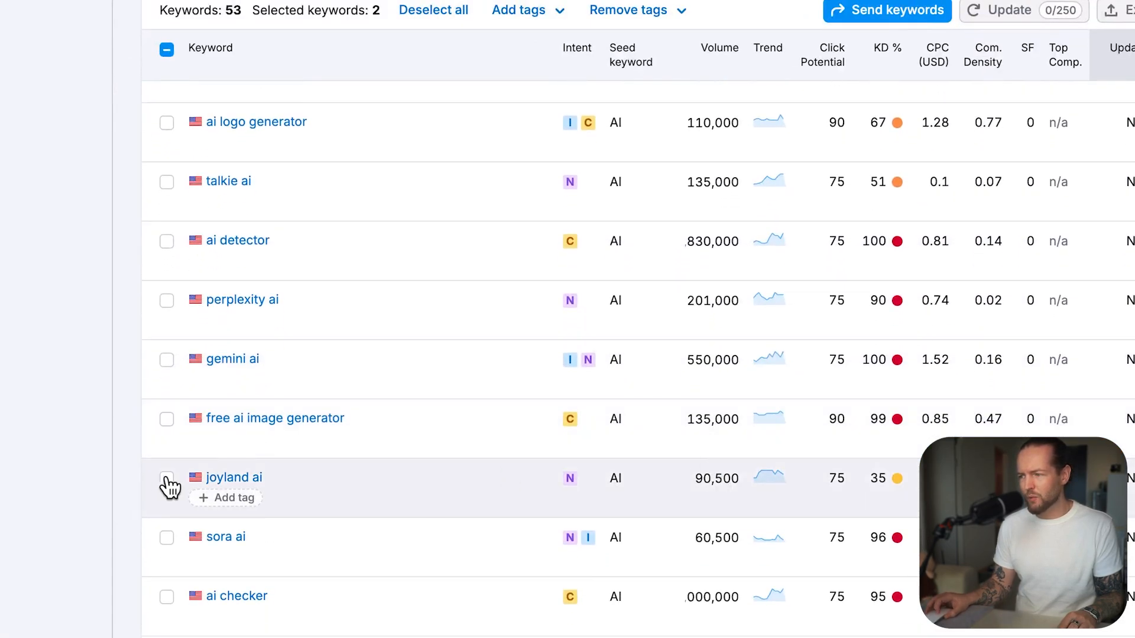
left_click(167, 478)
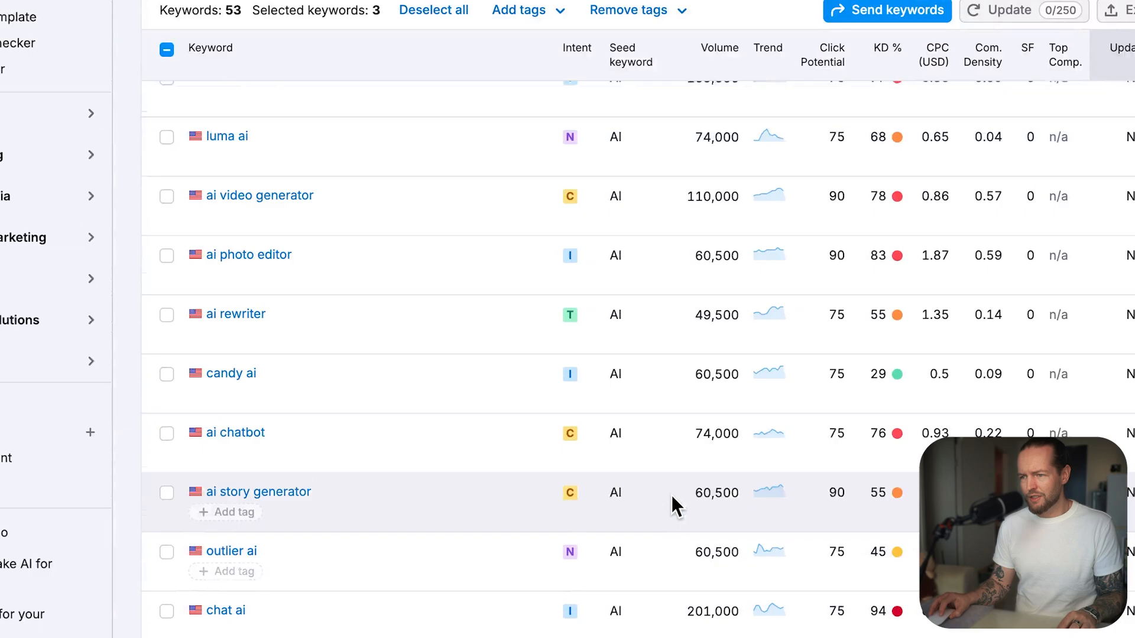
Add outlier ai and perchance ai to the selection in the Winning ideas list
scroll(671, 496, "up", 1)
scroll(671, 496, "down", 1)
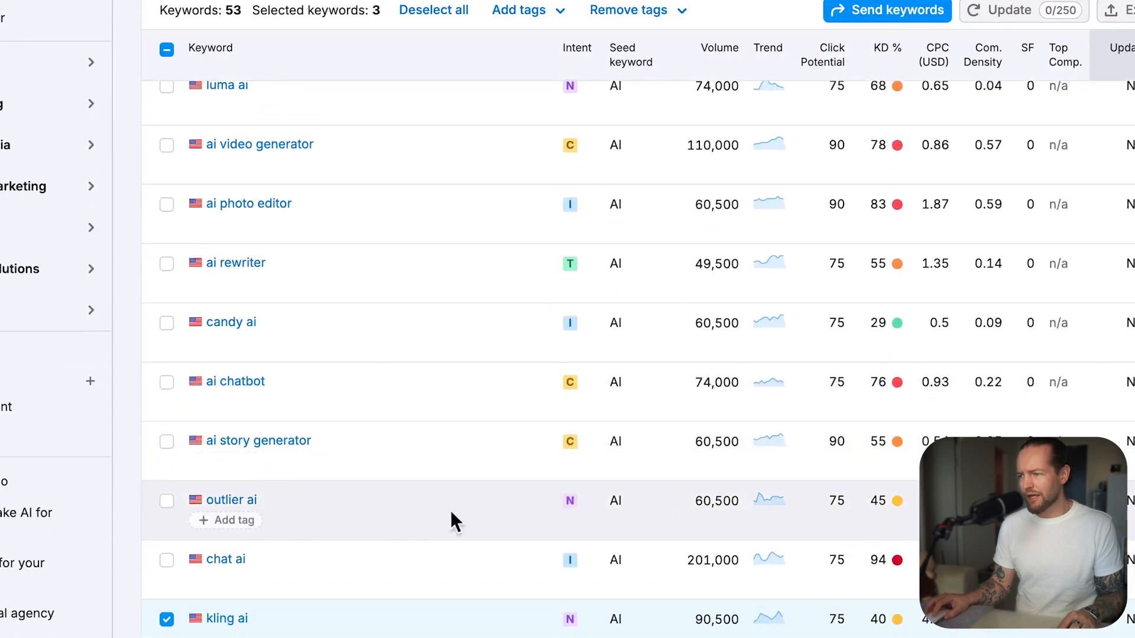
left_click(167, 501)
scroll(625, 418, "up", 6)
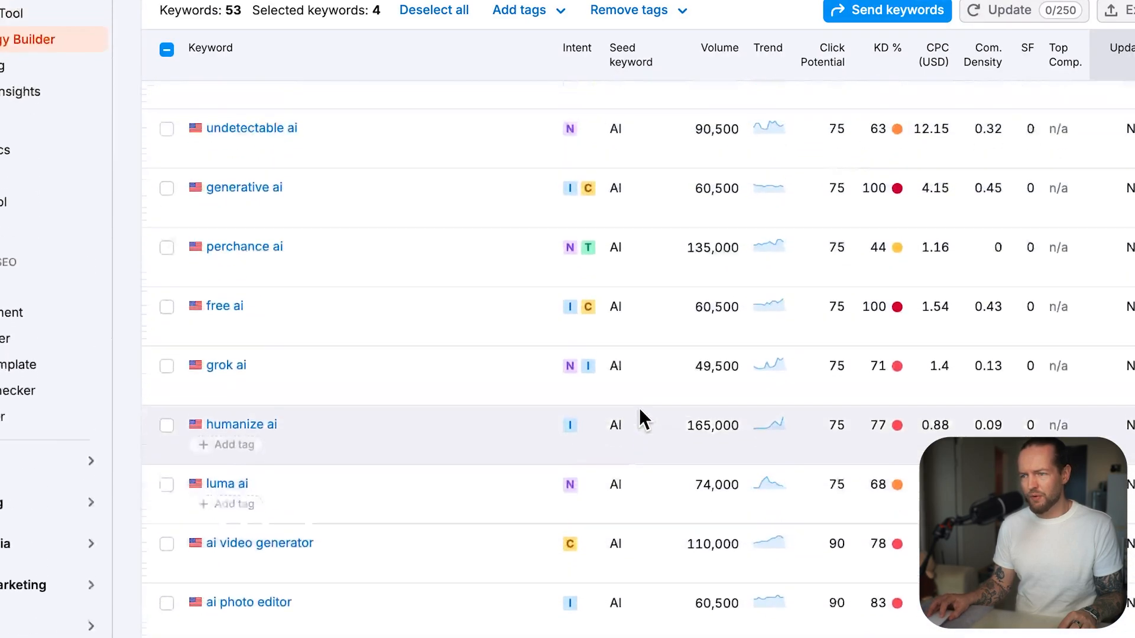
scroll(639, 407, "up", 3)
left_click(166, 341)
Send only the selected keywords to a new keyword list named "5 Winning Keywords - Apr 12", using the Move option
scroll(698, 354, "up", 3)
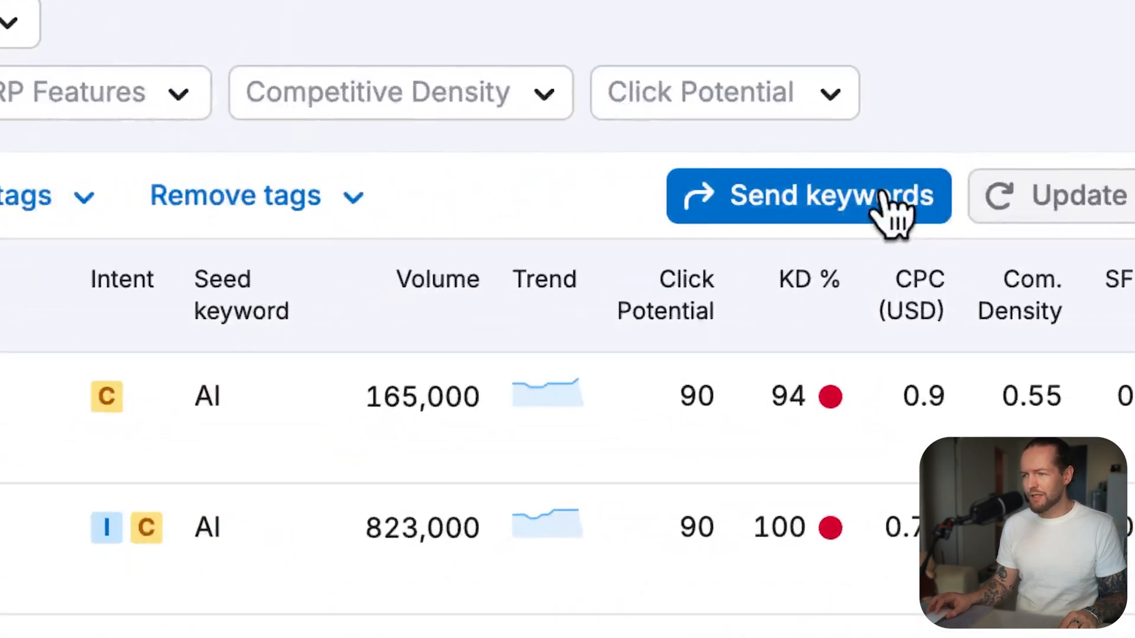
left_click(892, 212)
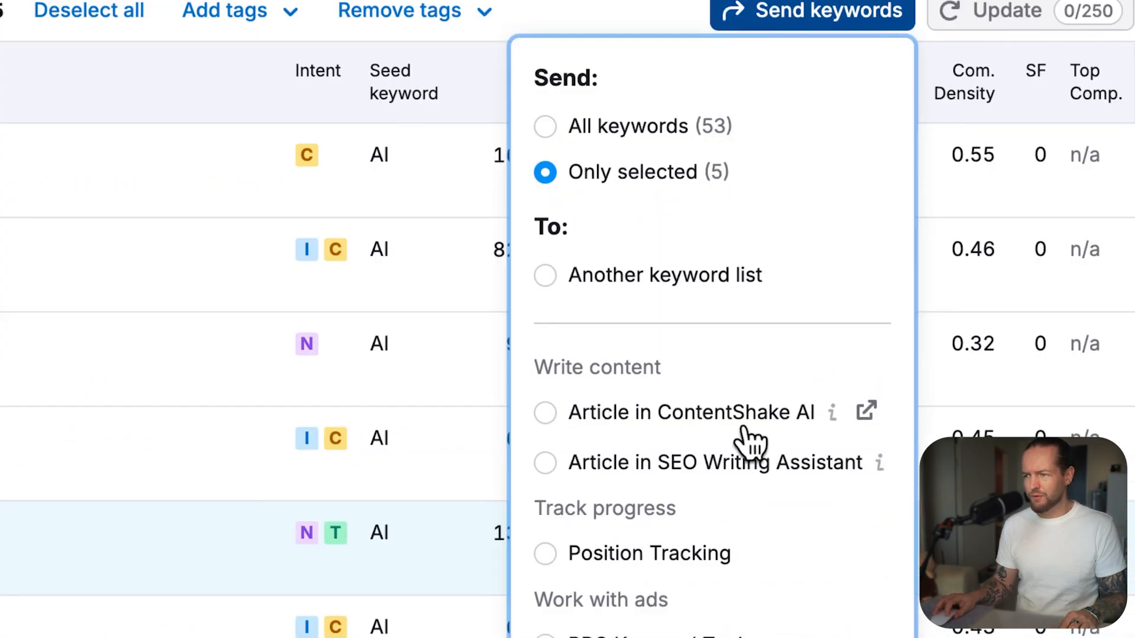
left_click(545, 278)
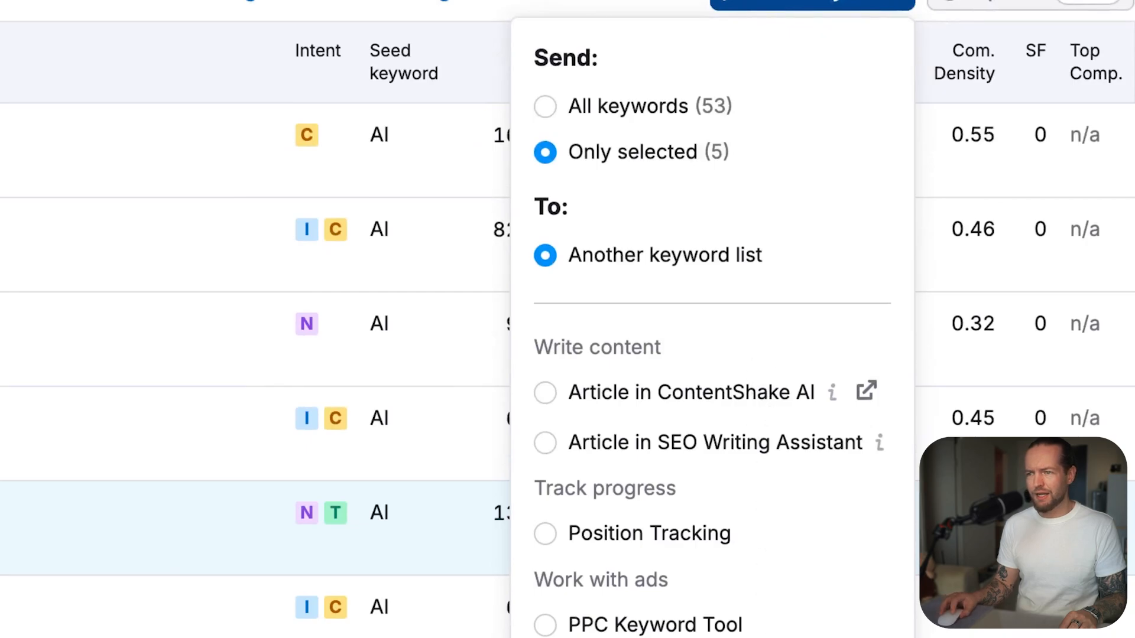
left_click(712, 635)
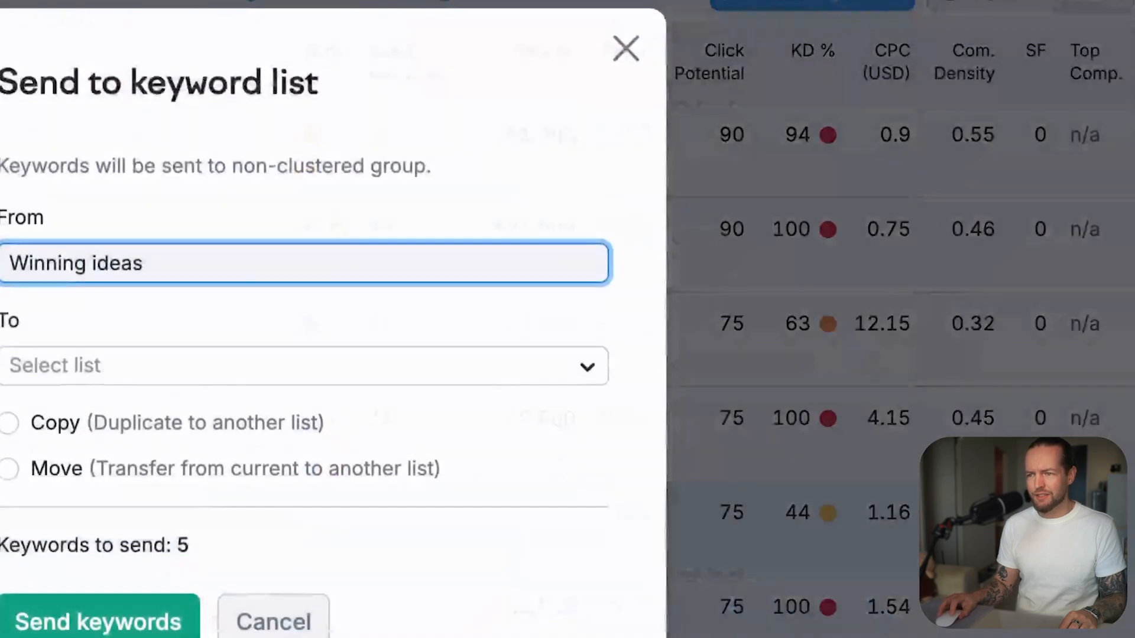
left_click(59, 367)
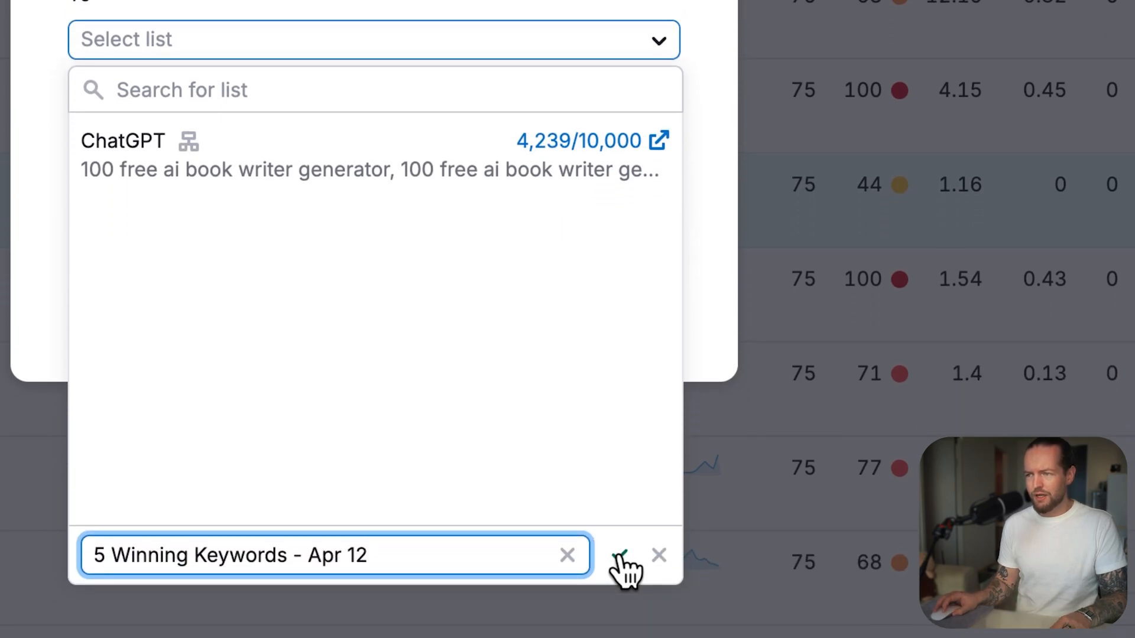
left_click(620, 555)
left_click(328, 287)
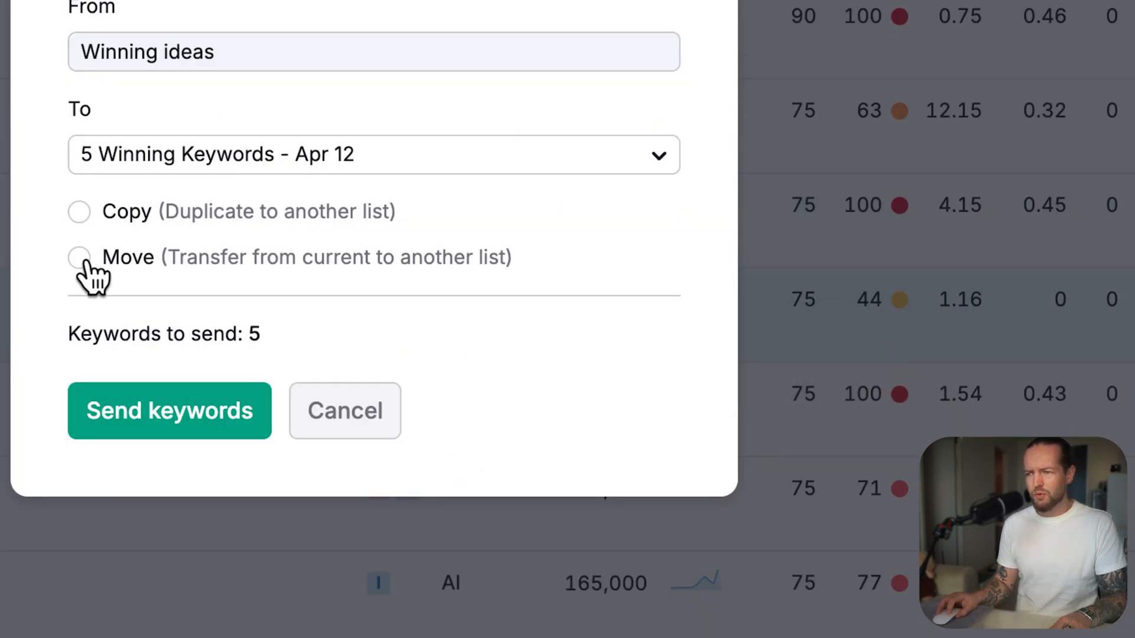
left_click(203, 421)
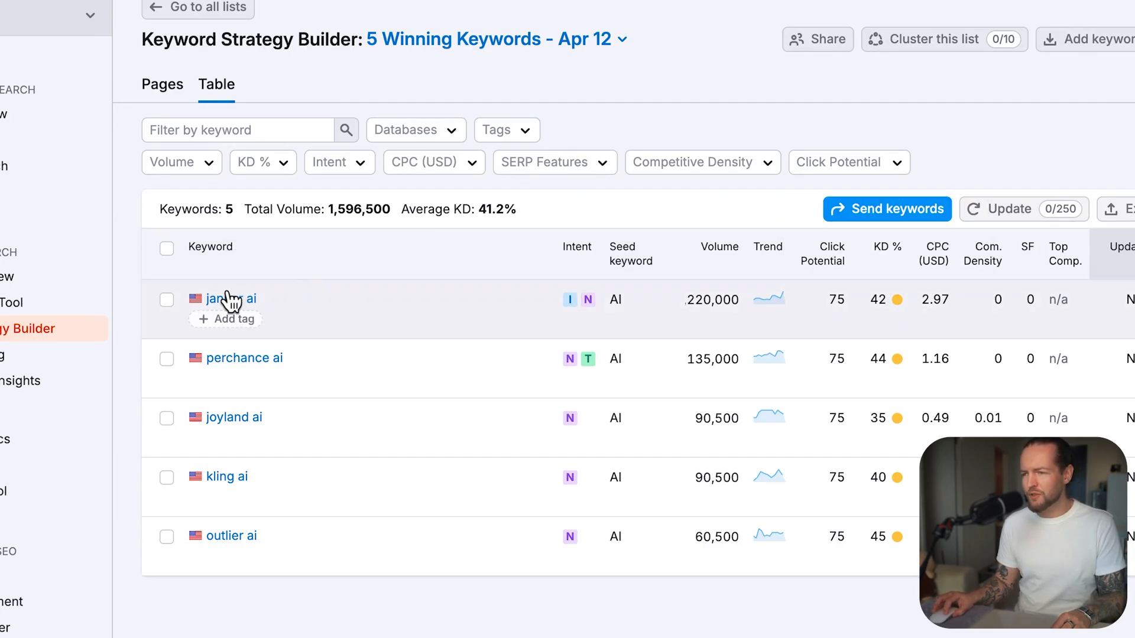
Open the keyword overview for janitor ai and examine the Google search results for that keyword
left_click(228, 301)
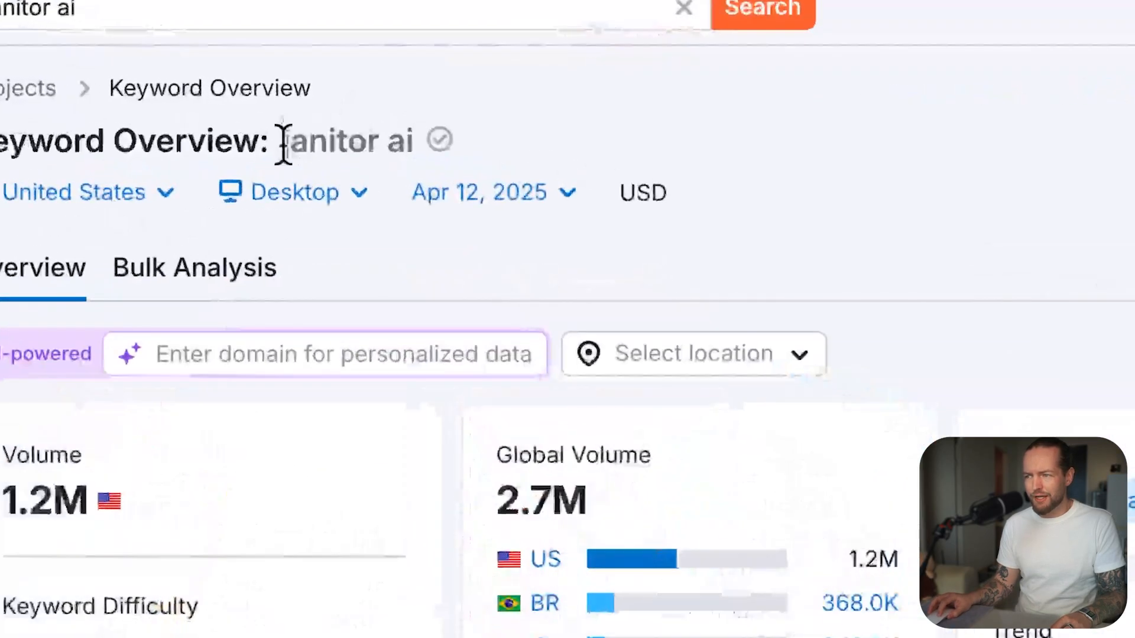
left_click_drag(315, 121, 334, 123)
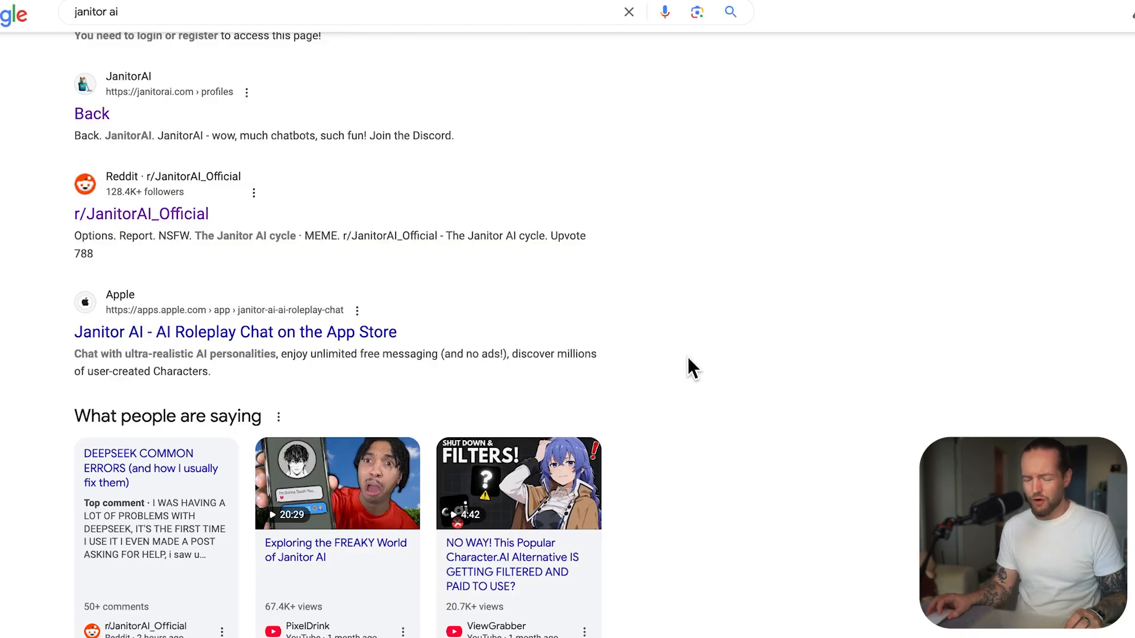
scroll(688, 359, "down", 2)
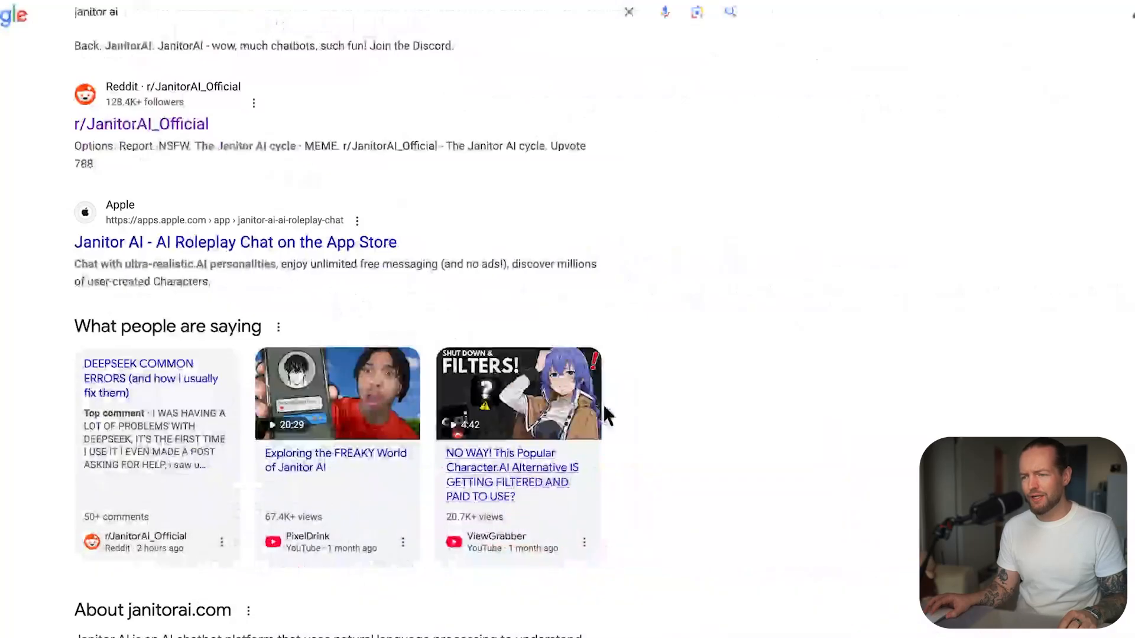
scroll(626, 431, "down", 2)
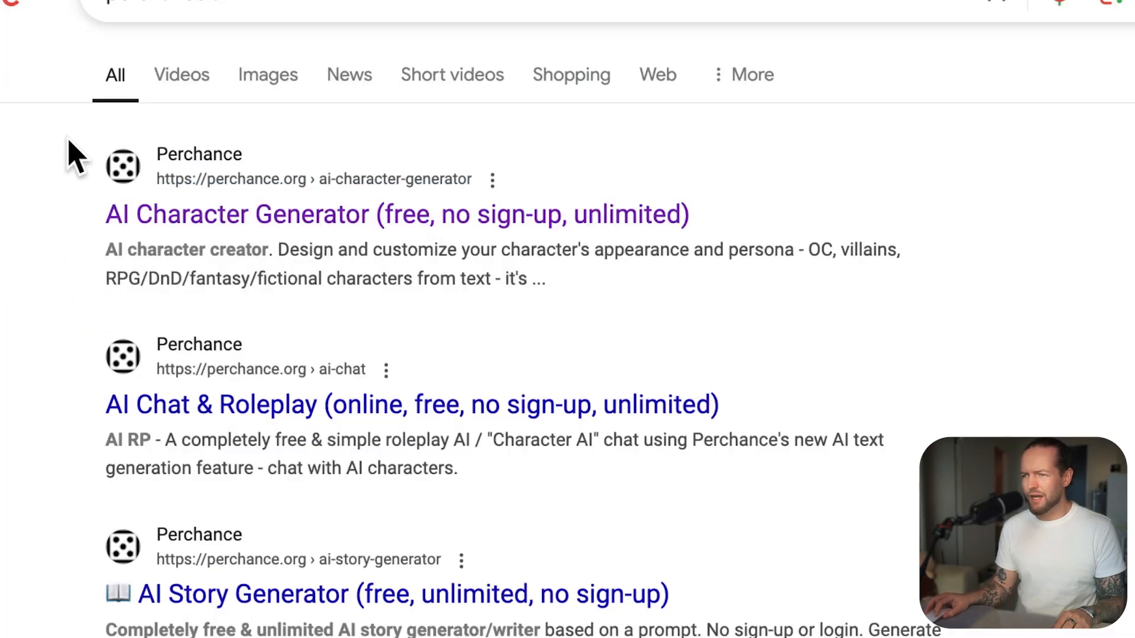
Open Perchance's AI Character Generator from the search results, generate characters from the prefilled description, and look through the generated portraits
left_click(263, 220)
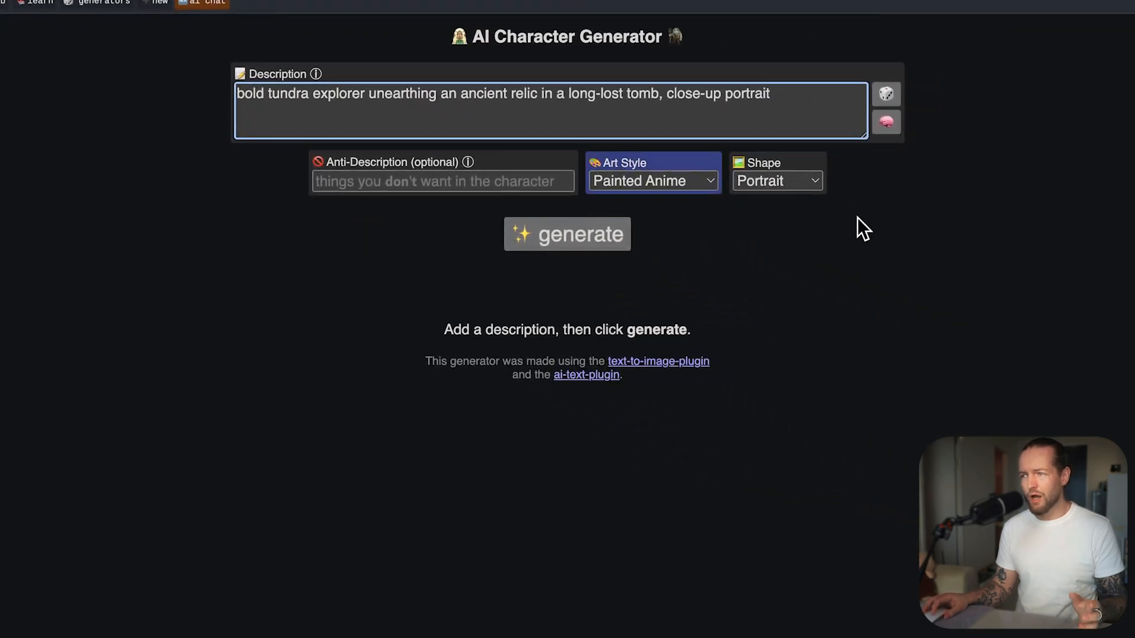
left_click(796, 107)
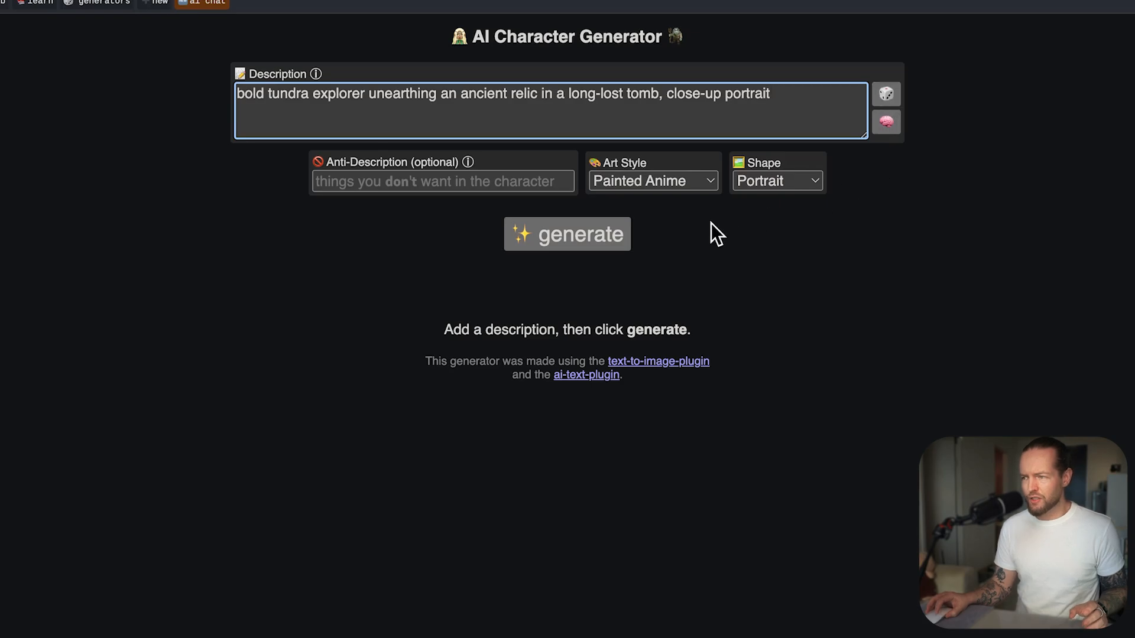
left_click(582, 239)
scroll(1027, 346, "down", 4)
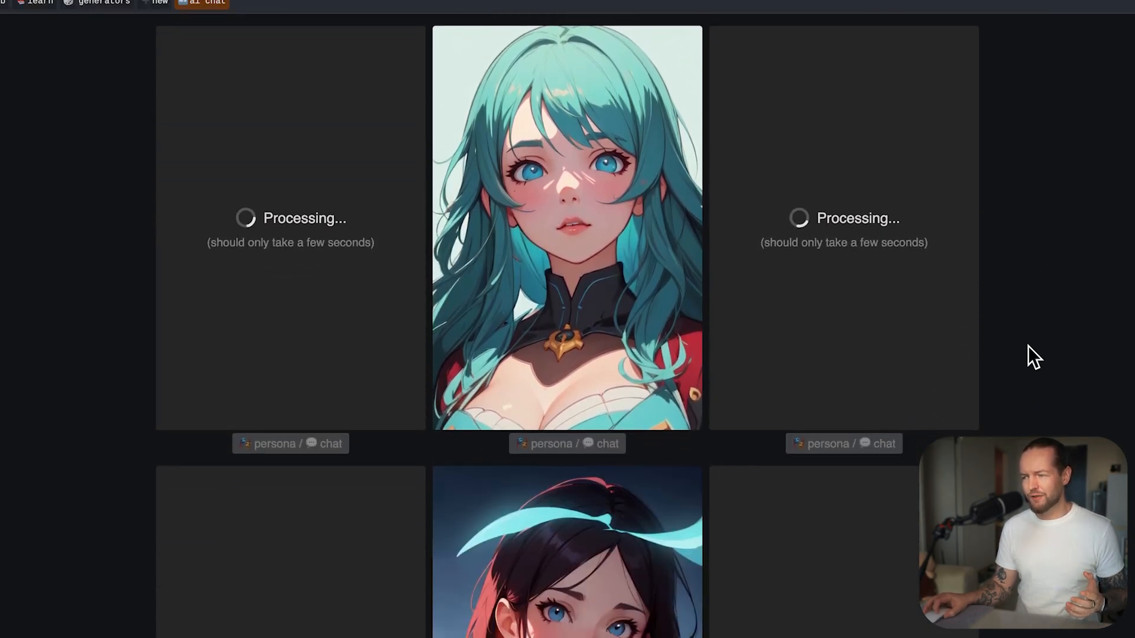
scroll(1027, 346, "down", 3)
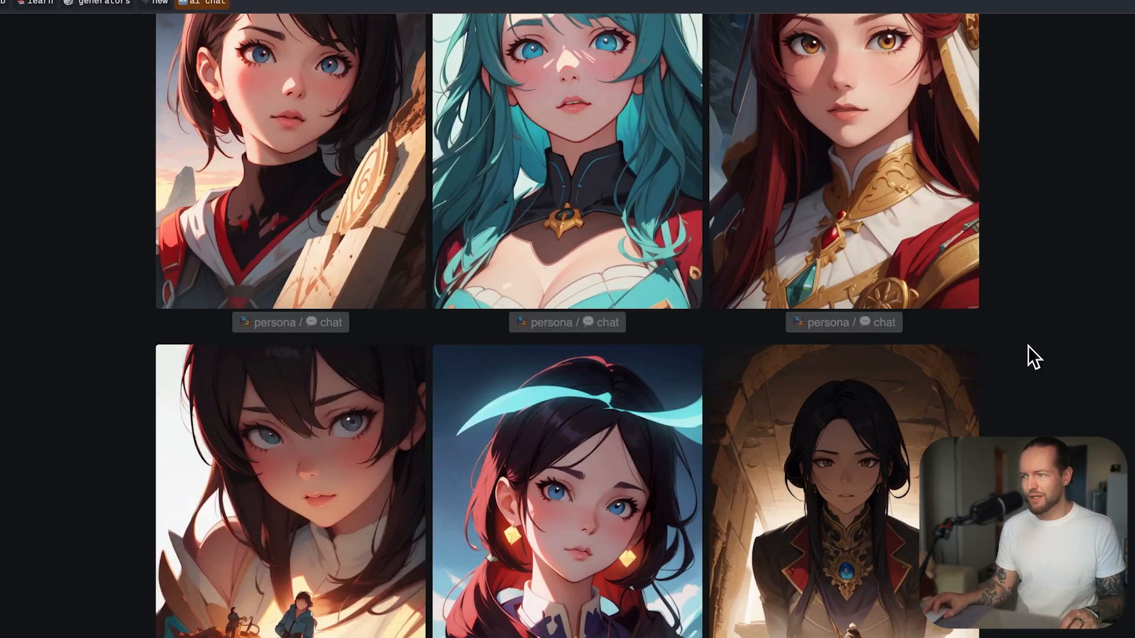
scroll(1027, 345, "up", 7)
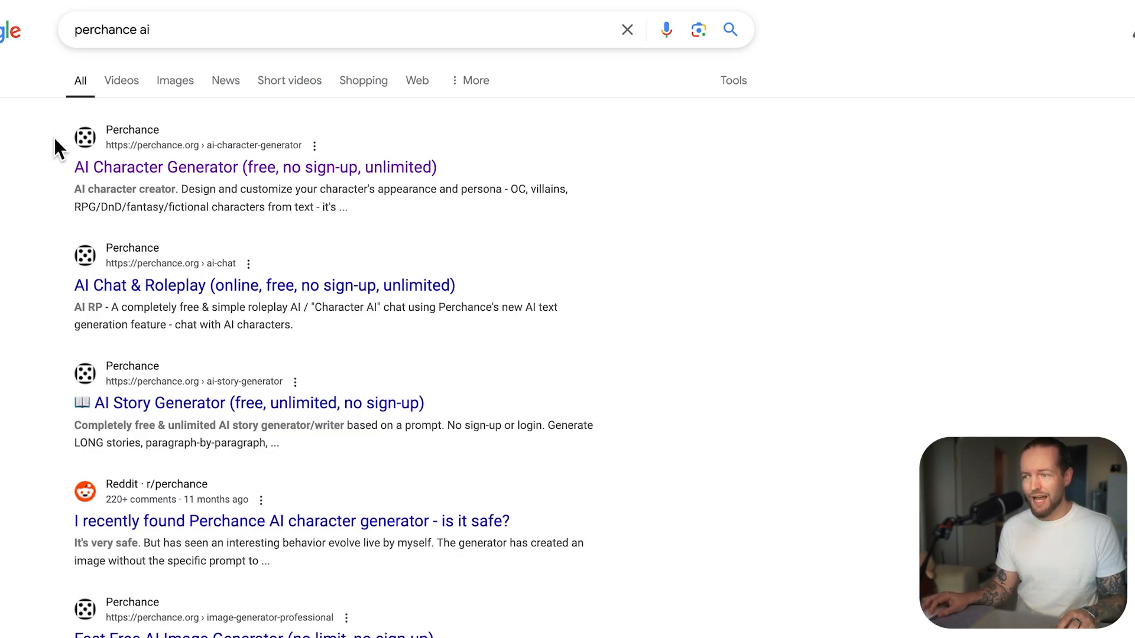
Examine which pages rank on Google for "perchance ai" and "perchance ai tutorial"
left_click_drag(56, 138, 639, 425)
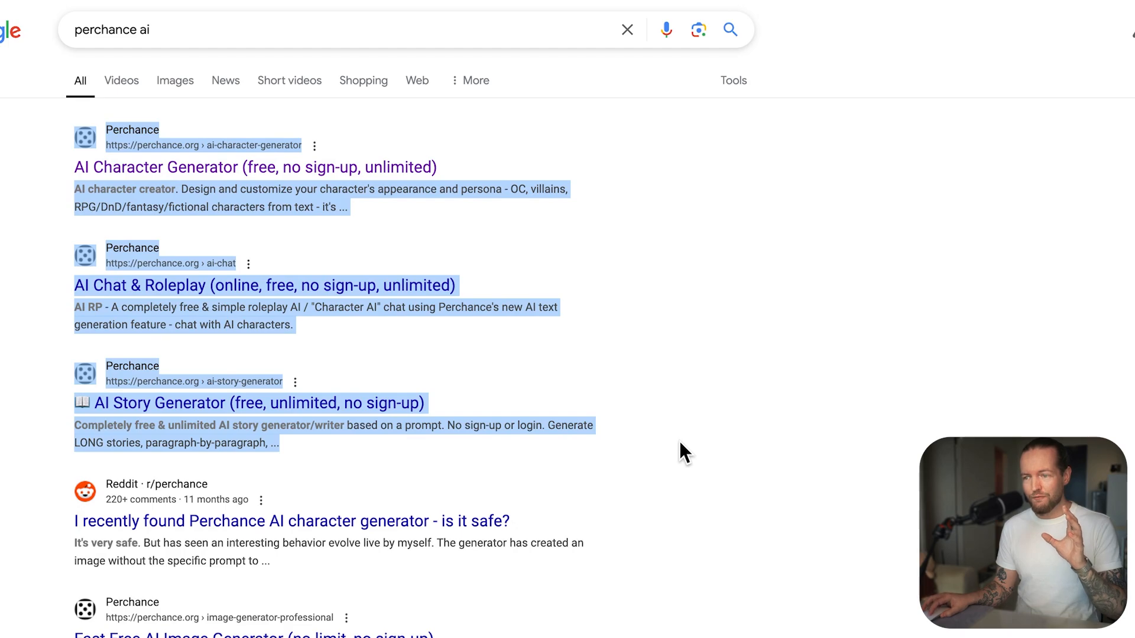
scroll(679, 441, "down", 4)
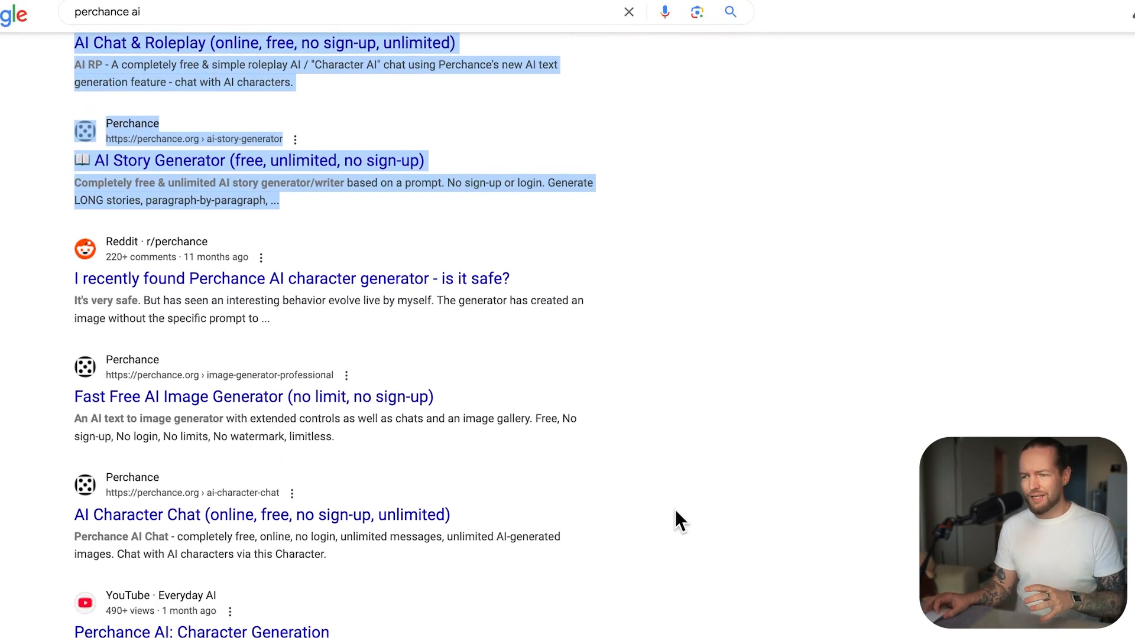
scroll(683, 506, "down", 6)
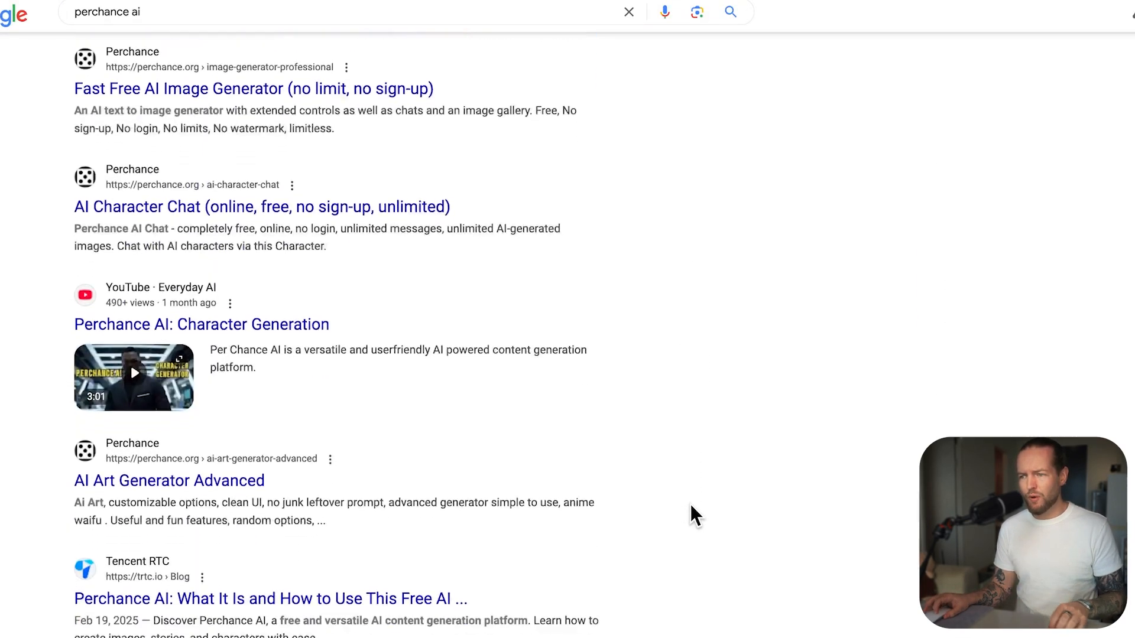
scroll(691, 503, "down", 2)
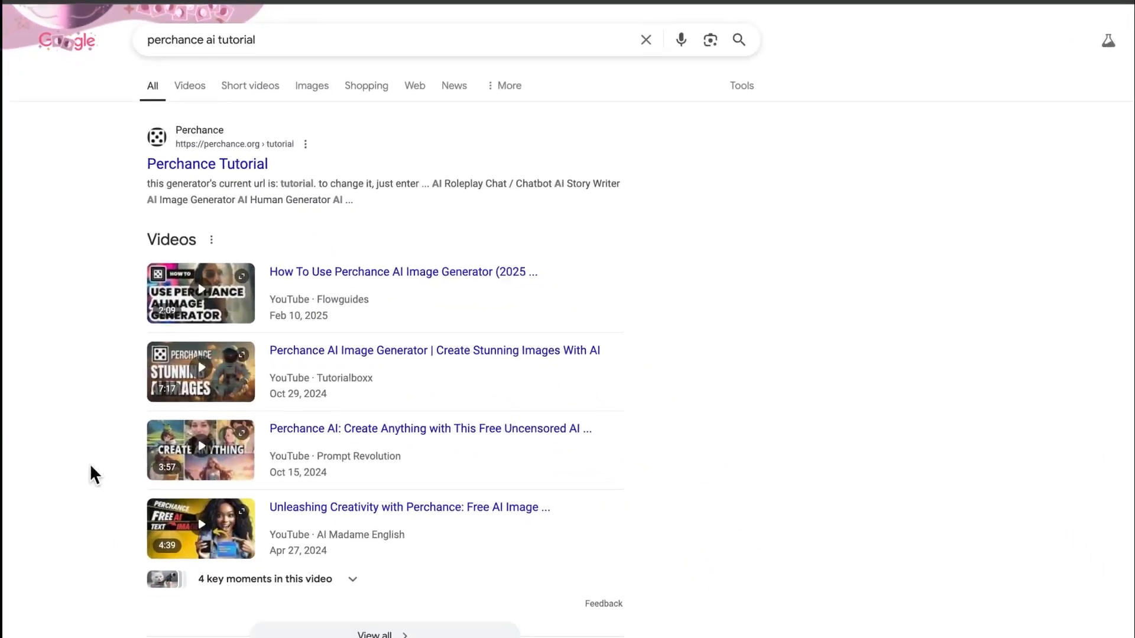
scroll(99, 452, "down", 2)
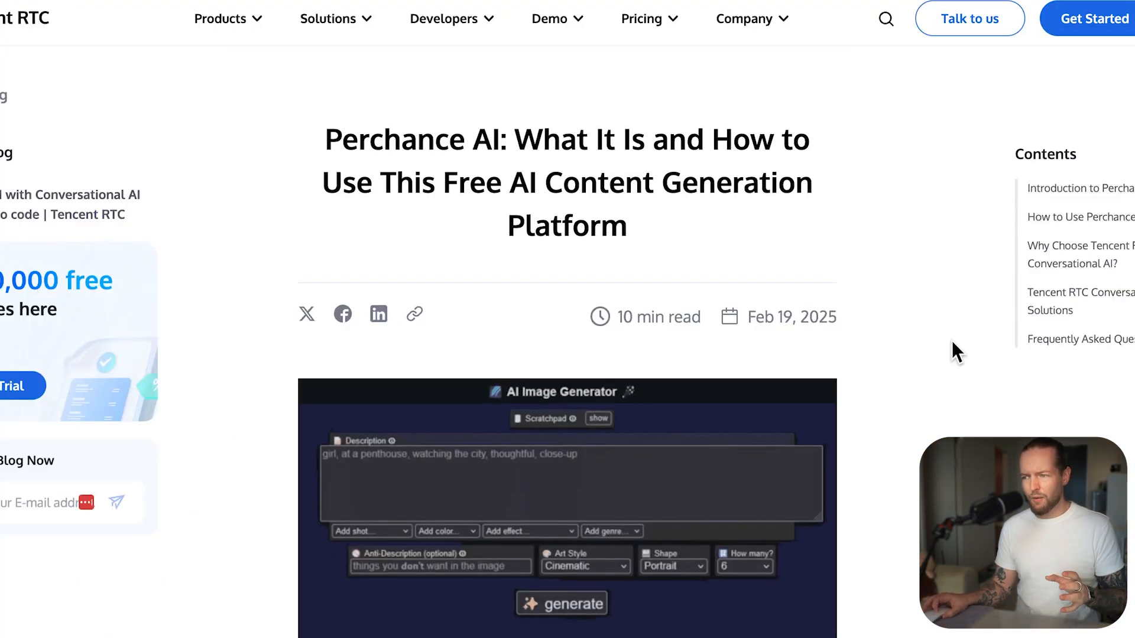
Read through the Tencent RTC blog article on Perchance AI, paying attention to its "Why Choose Tencent RTC for Conversational AI?" section
scroll(951, 341, "down", 10)
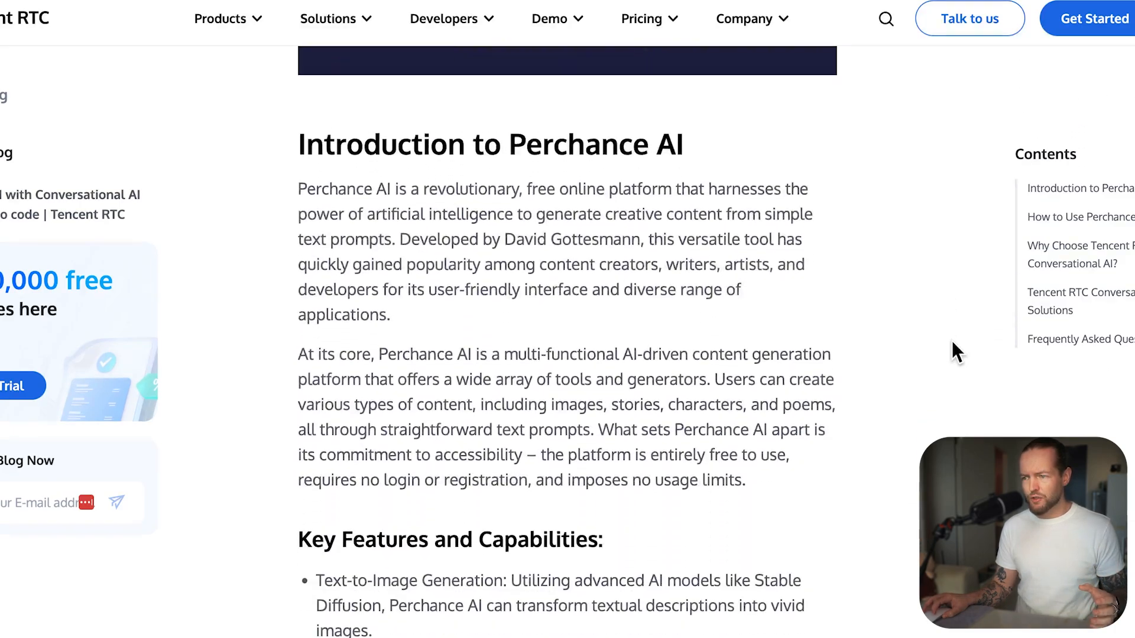
scroll(951, 341, "down", 14)
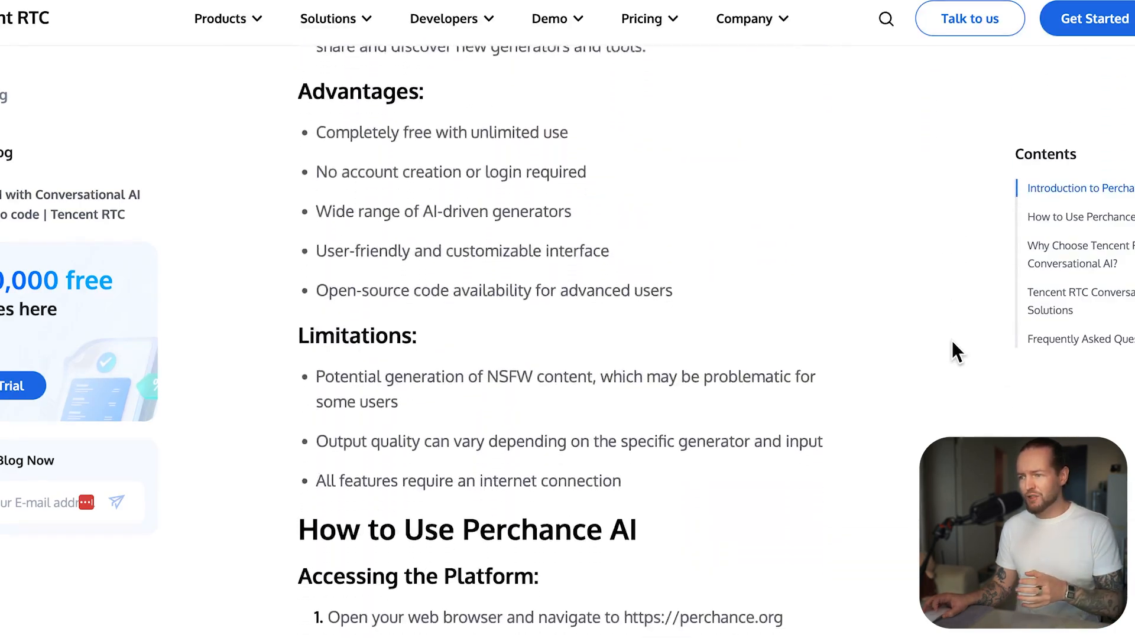
scroll(951, 340, "down", 13)
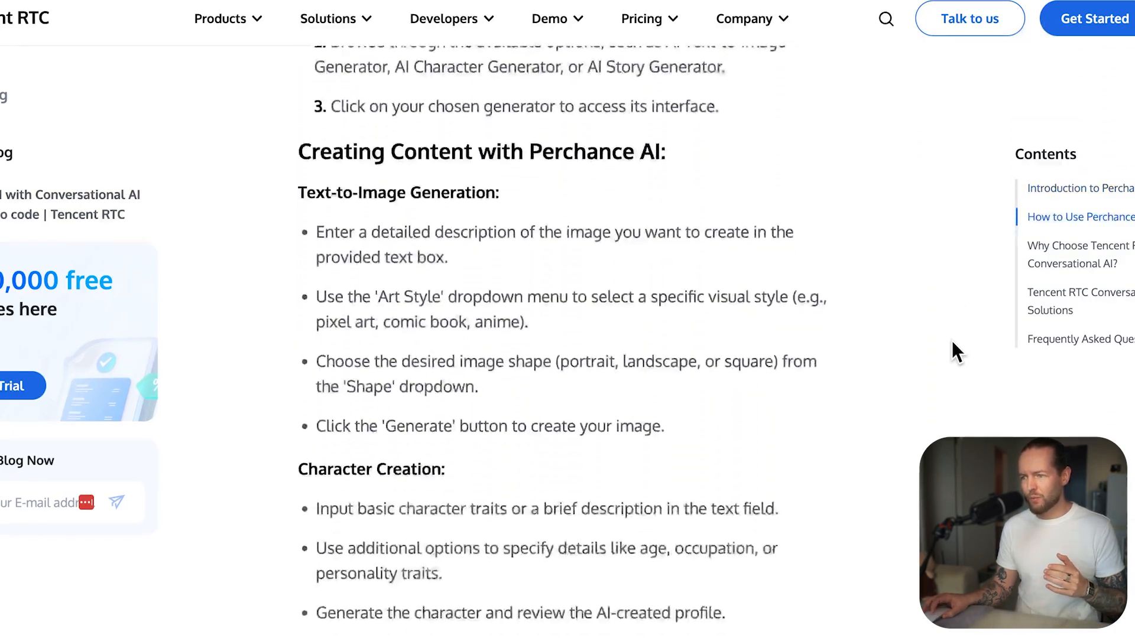
scroll(951, 341, "down", 12)
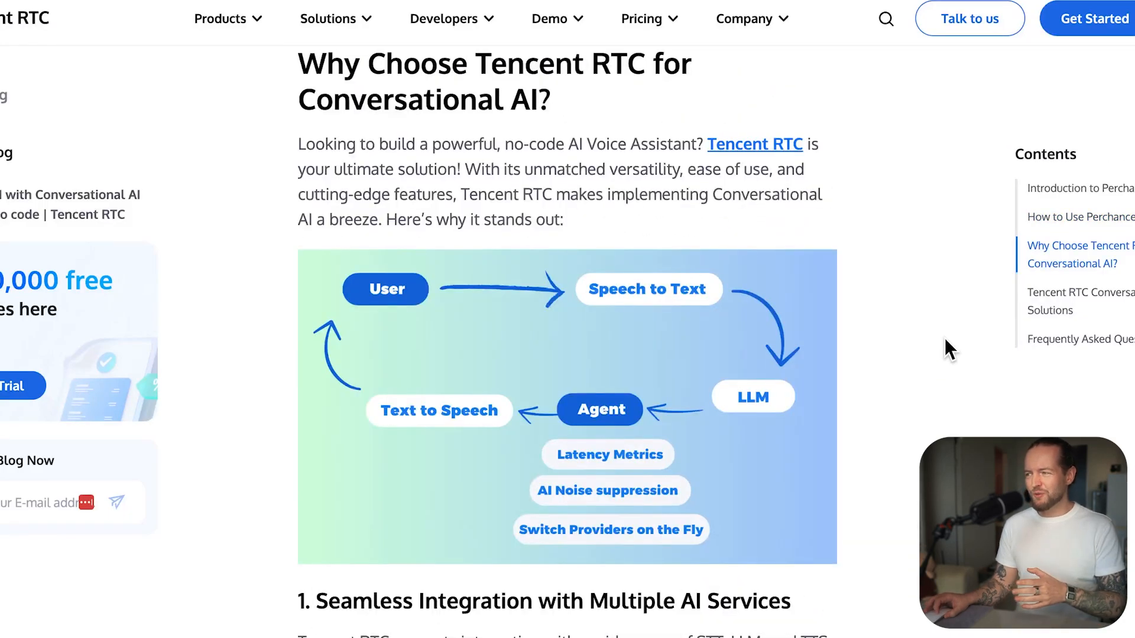
scroll(948, 340, "down", 3)
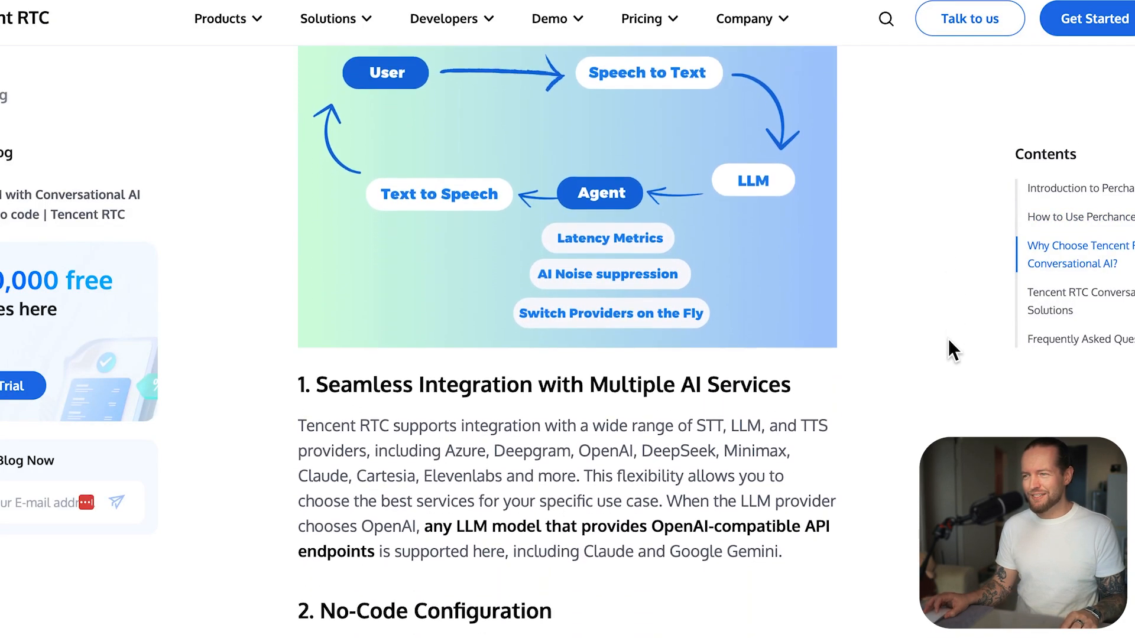
scroll(948, 339, "up", 5)
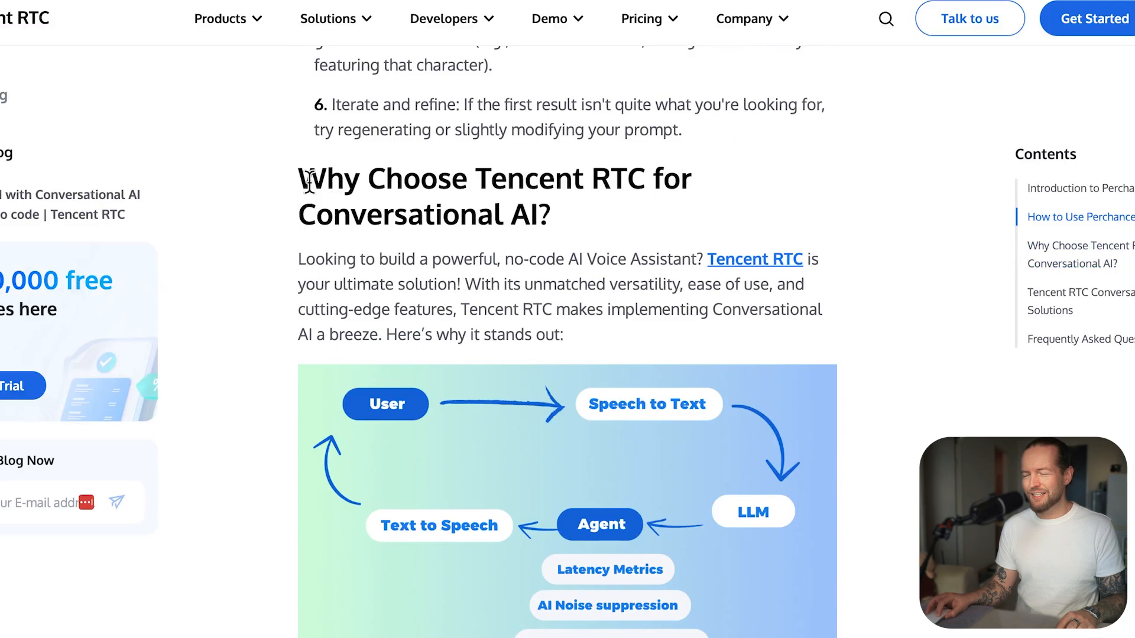
left_click_drag(302, 178, 585, 233)
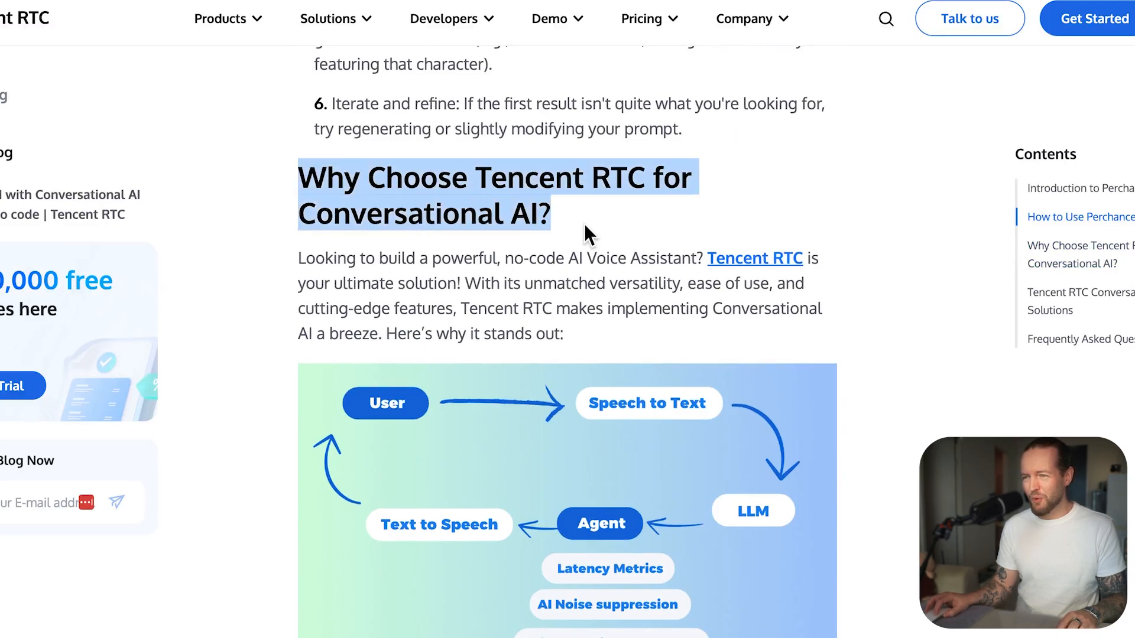
left_click(910, 395)
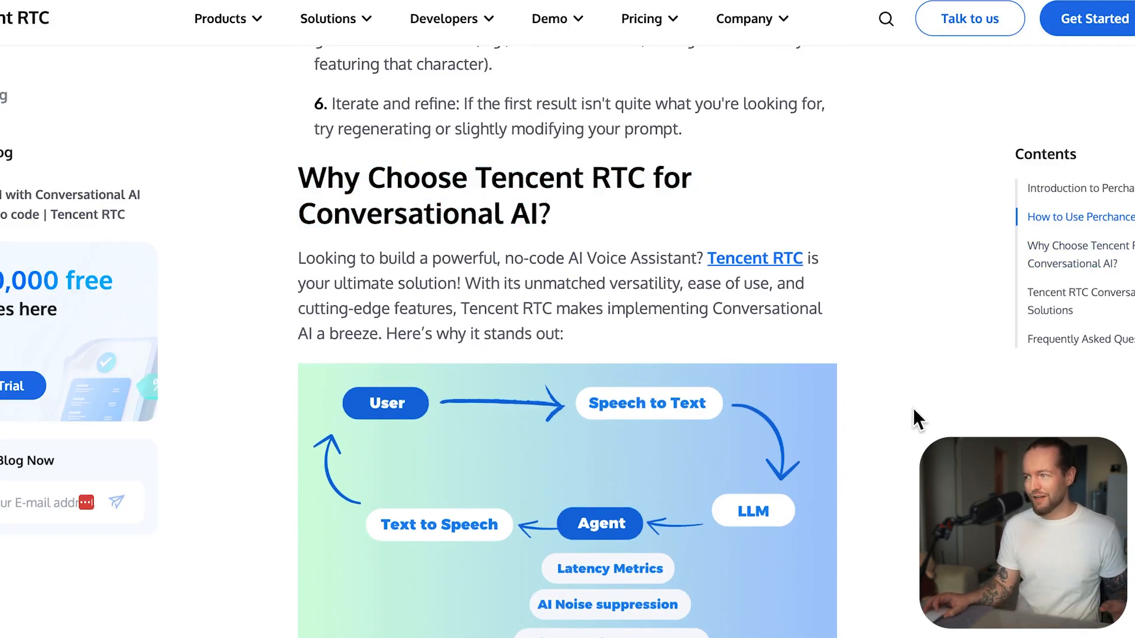
scroll(912, 408, "down", 1)
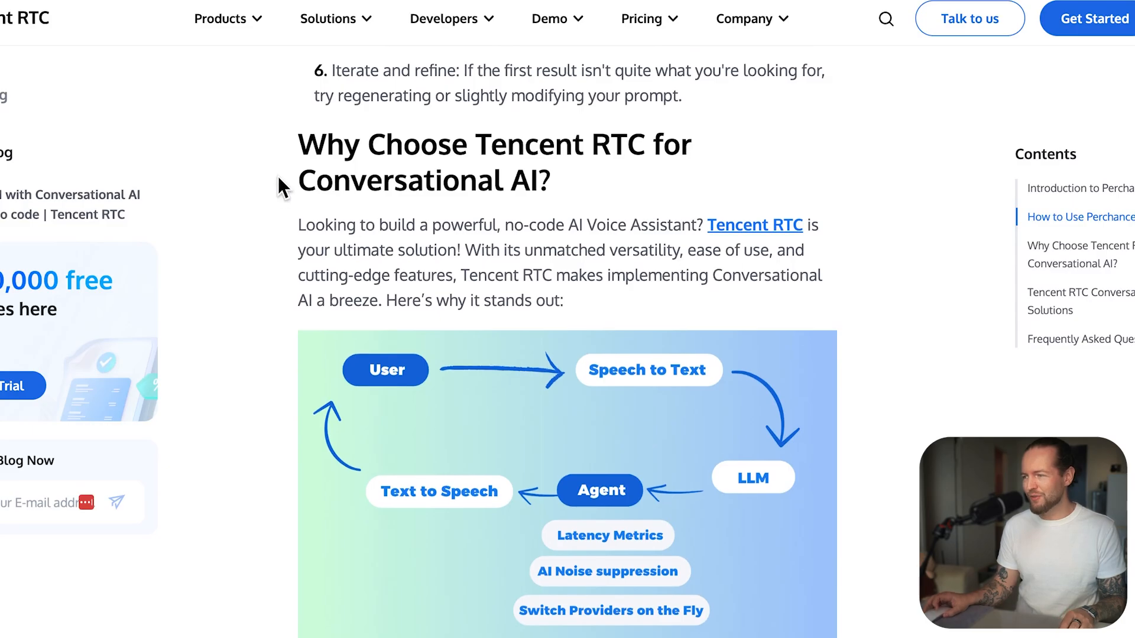
left_click_drag(295, 143, 821, 340)
scroll(821, 340, "down", 15)
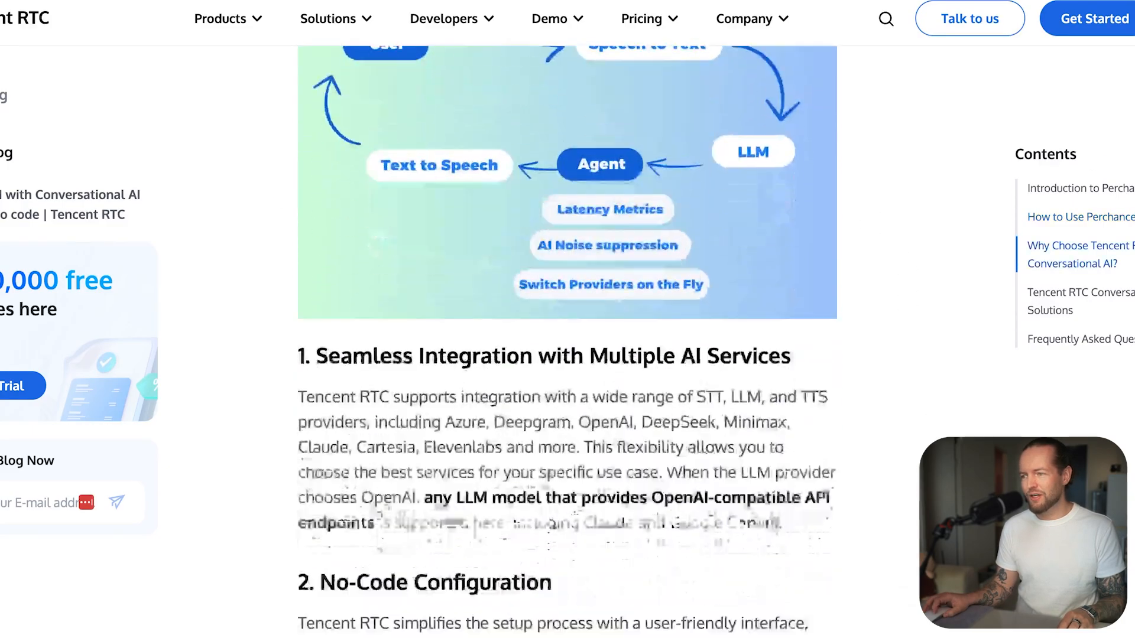
scroll(568, 342, "down", 15)
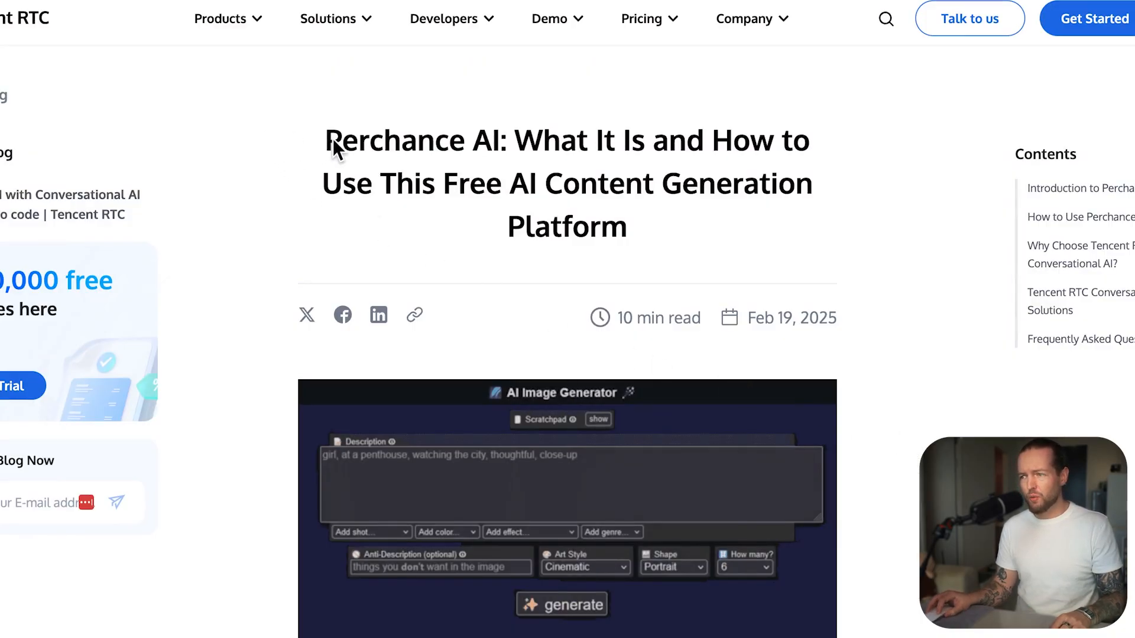
Copy the full Tencent RTC article, from its title to the closing paragraph, into a new document in Semrush's SEO Writing Assistant
left_click_drag(281, 140, 768, 402)
scroll(567, 343, "down", 20)
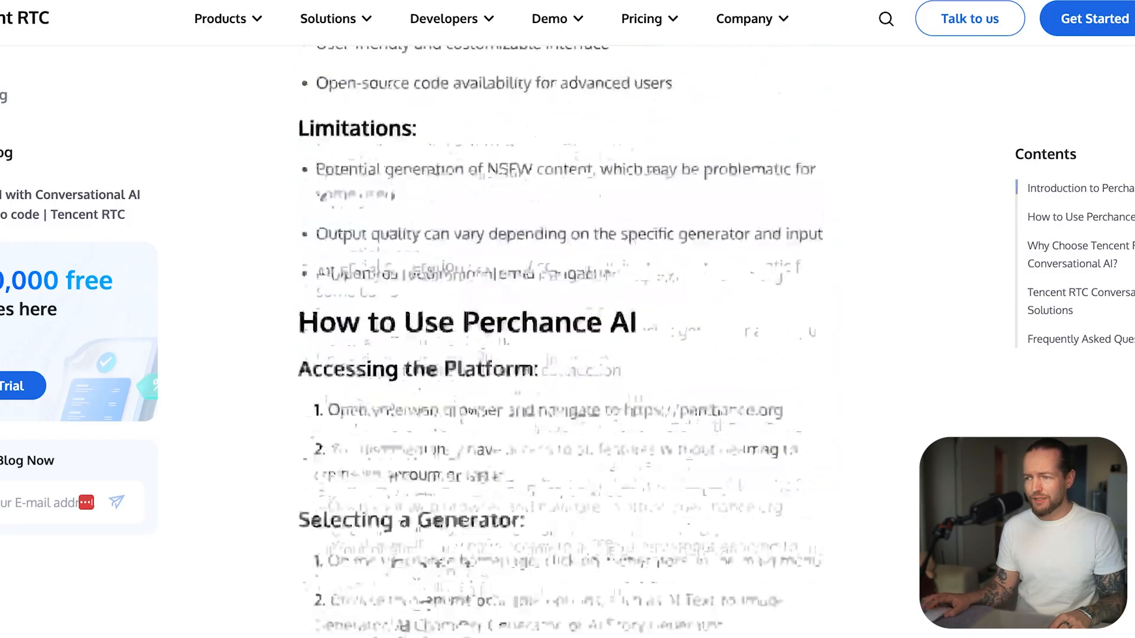
scroll(567, 343, "down", 5)
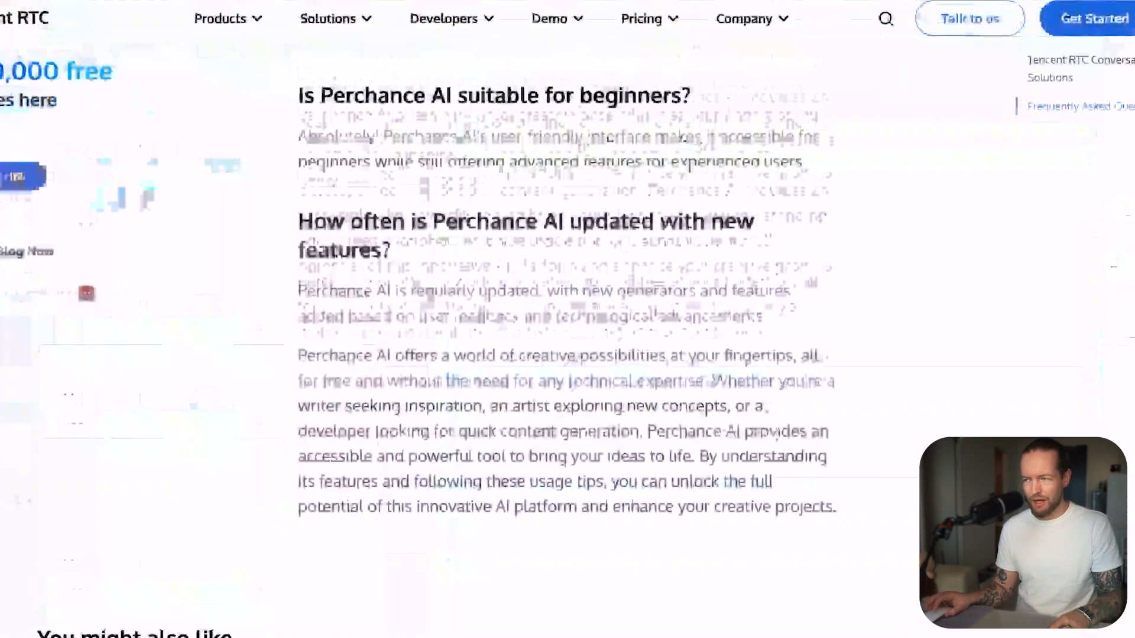
left_click(863, 522, "shift")
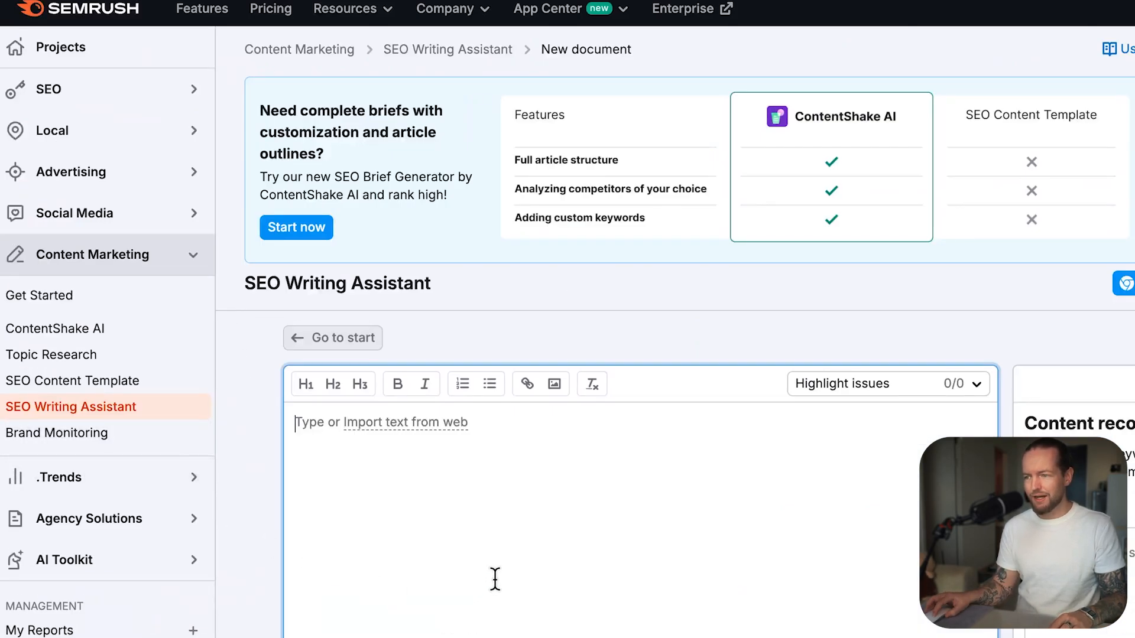
type("Perchance AI: What It Is and How to Use This Free AI Content Generation Platform")
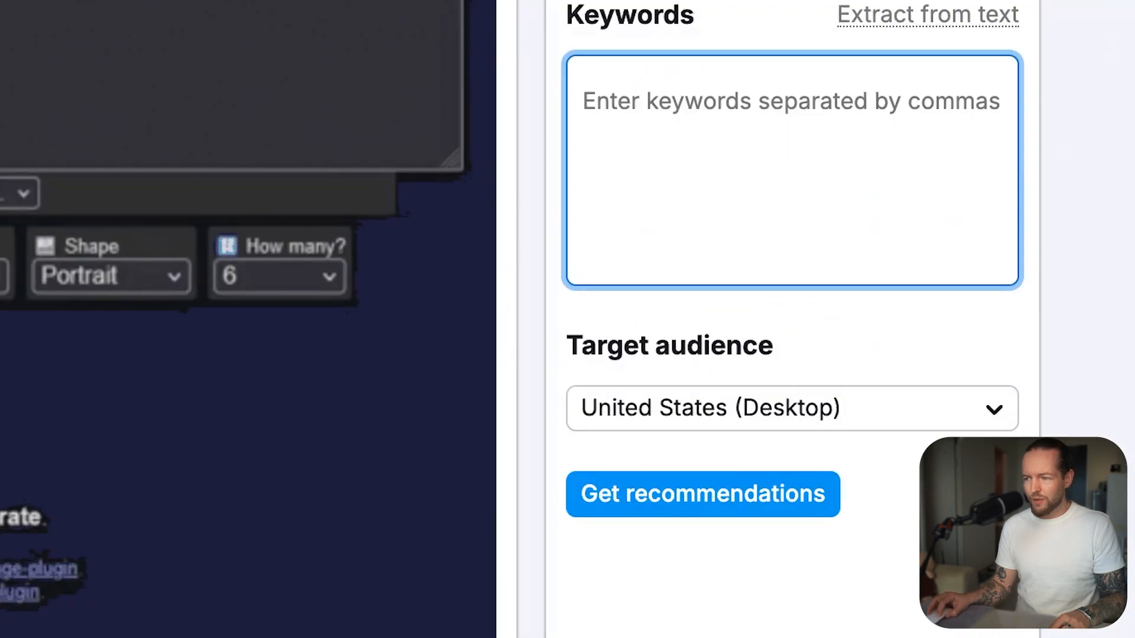
Get content recommendations for the keyword "perchance ai" with United States (Desktop) as the target audience
left_click(249, 378)
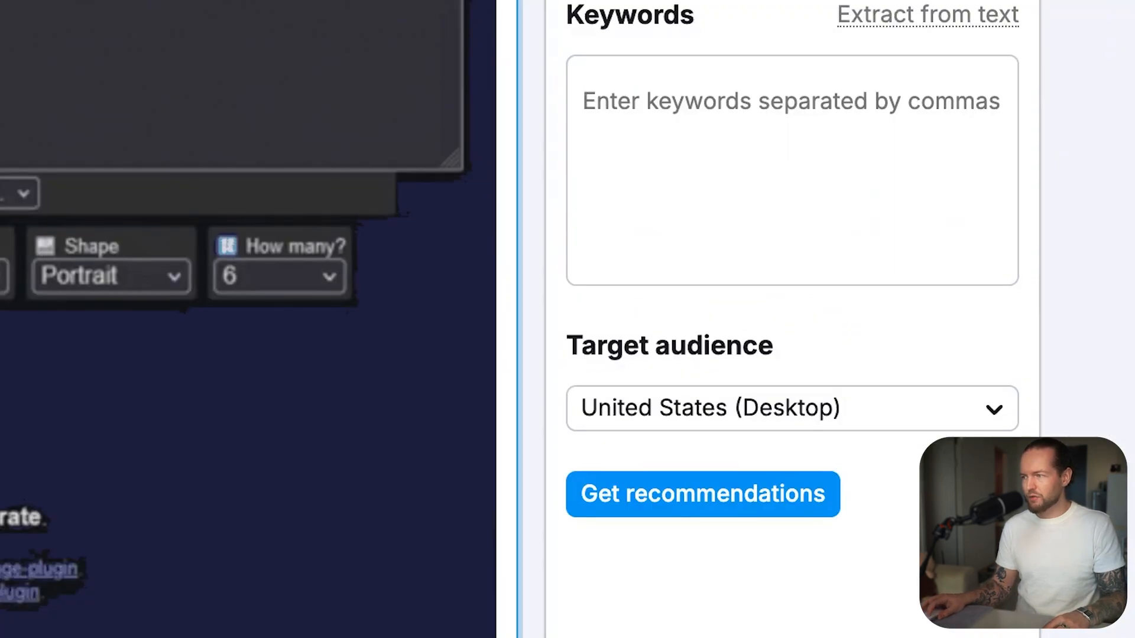
left_click(803, 206)
type("perchance ai")
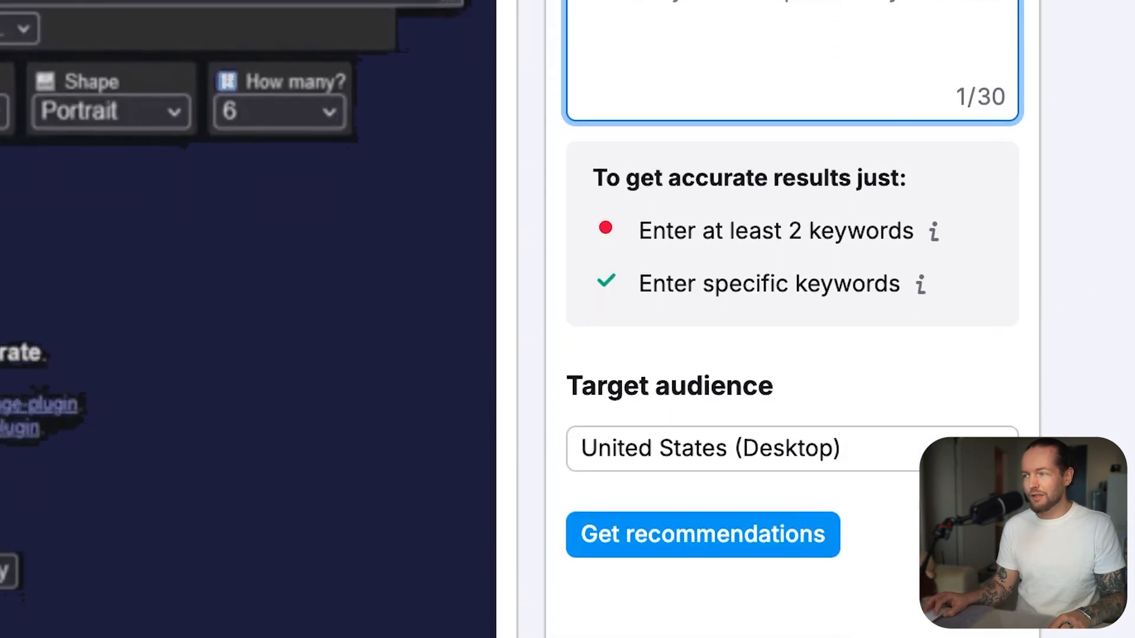
left_click(814, 343)
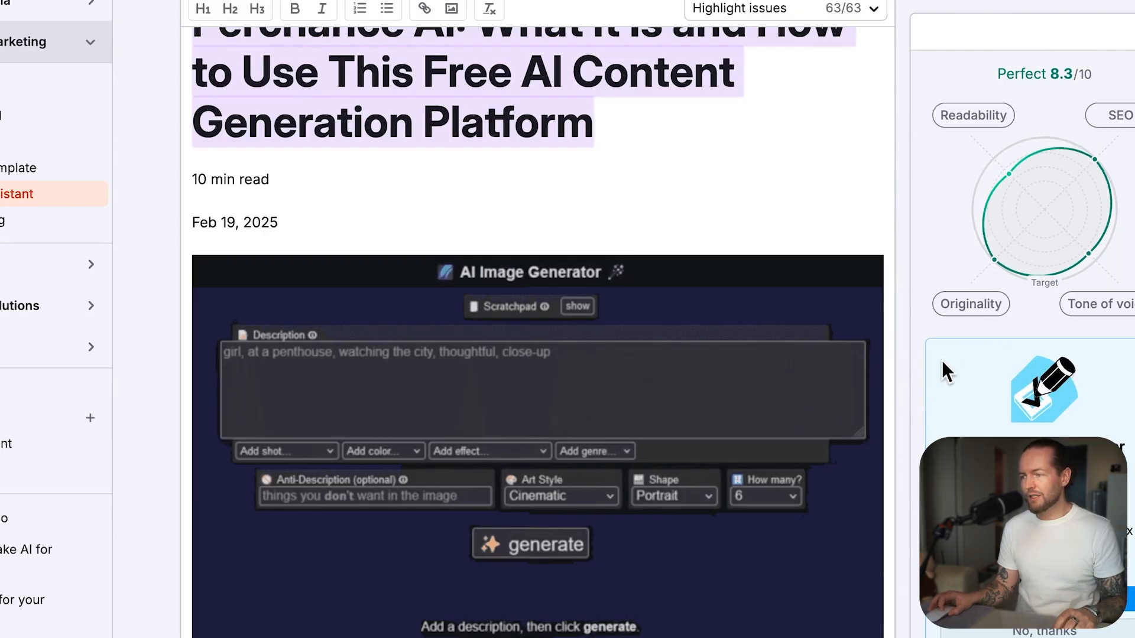
Examine the readability, SEO and tone of voice recommendations along with the issues highlighted throughout the article
scroll(943, 361, "down", 8)
scroll(945, 366, "down", 4)
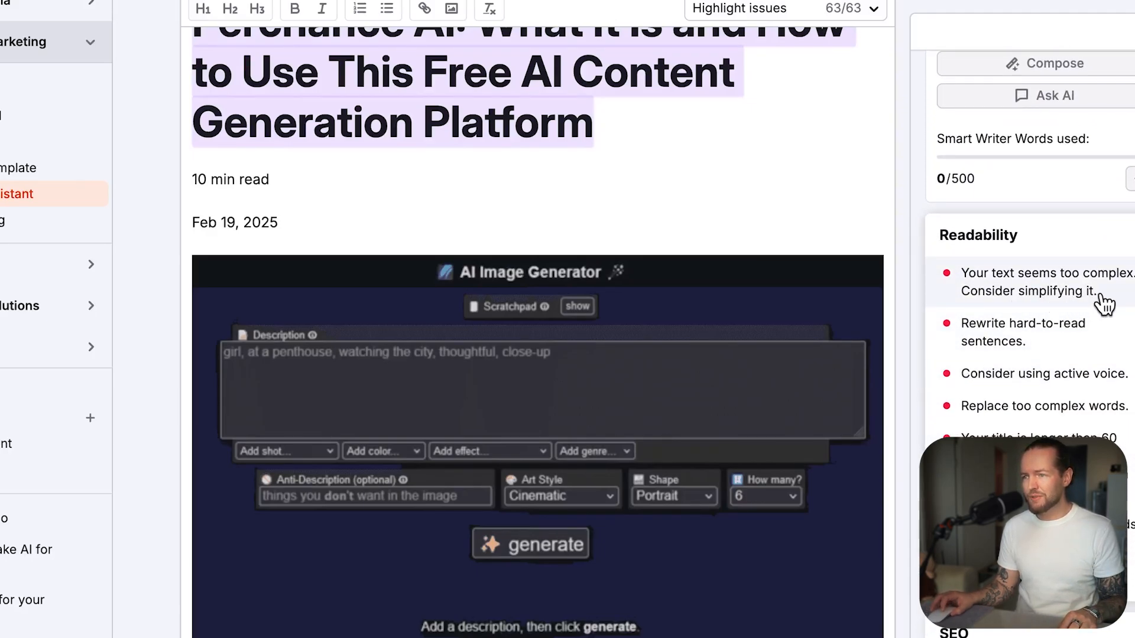
scroll(644, 401, "down", 9)
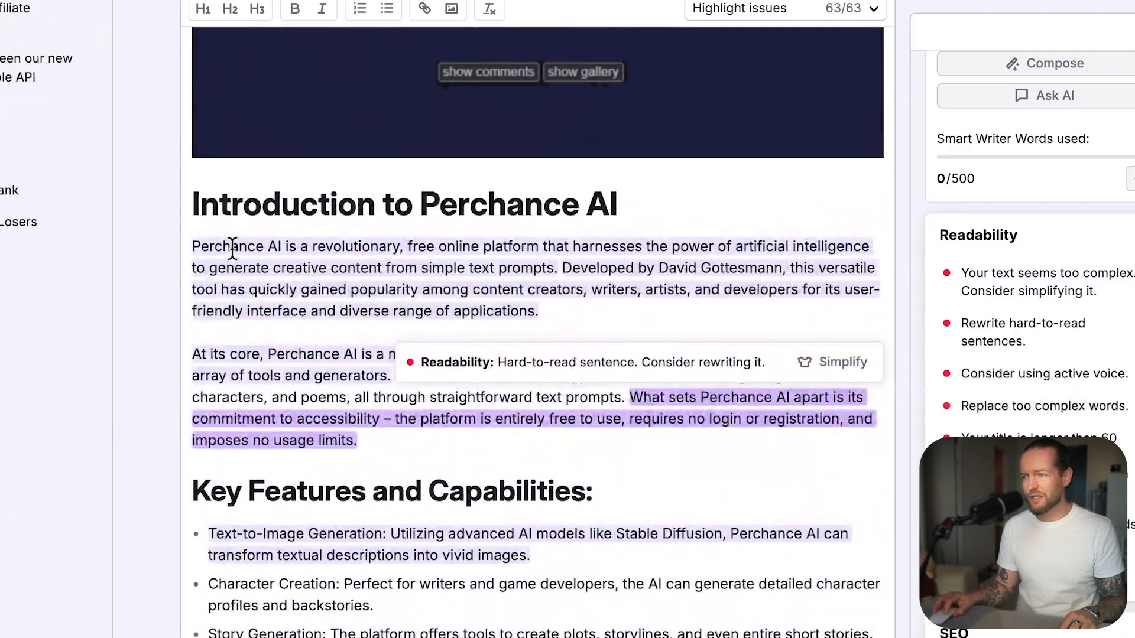
mouse_move(281, 251)
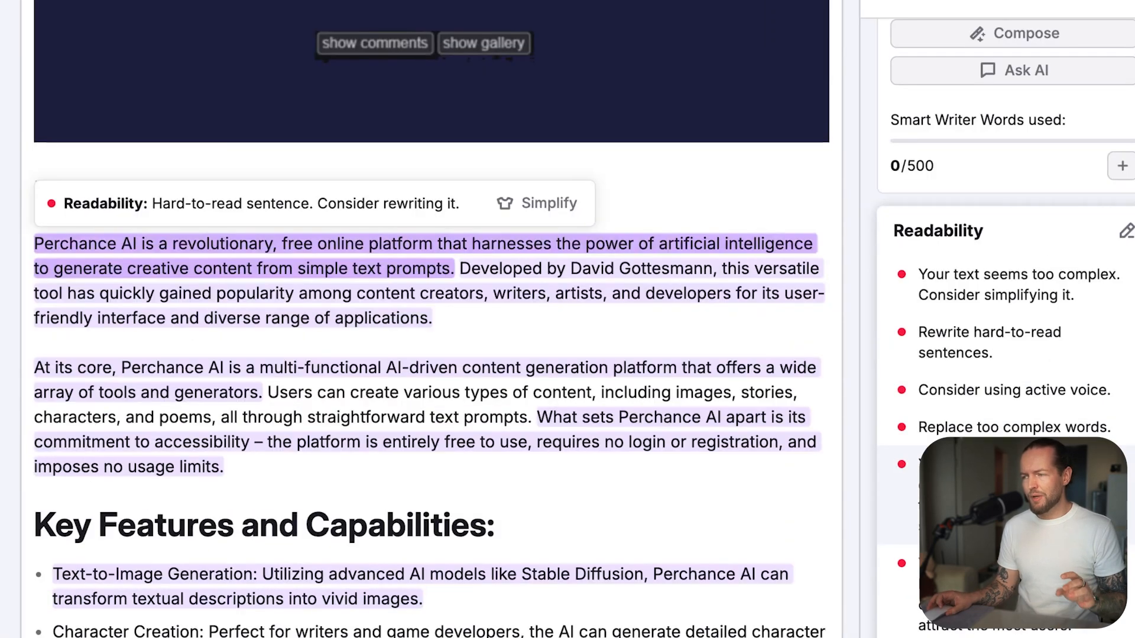
scroll(1004, 496, "down", 5)
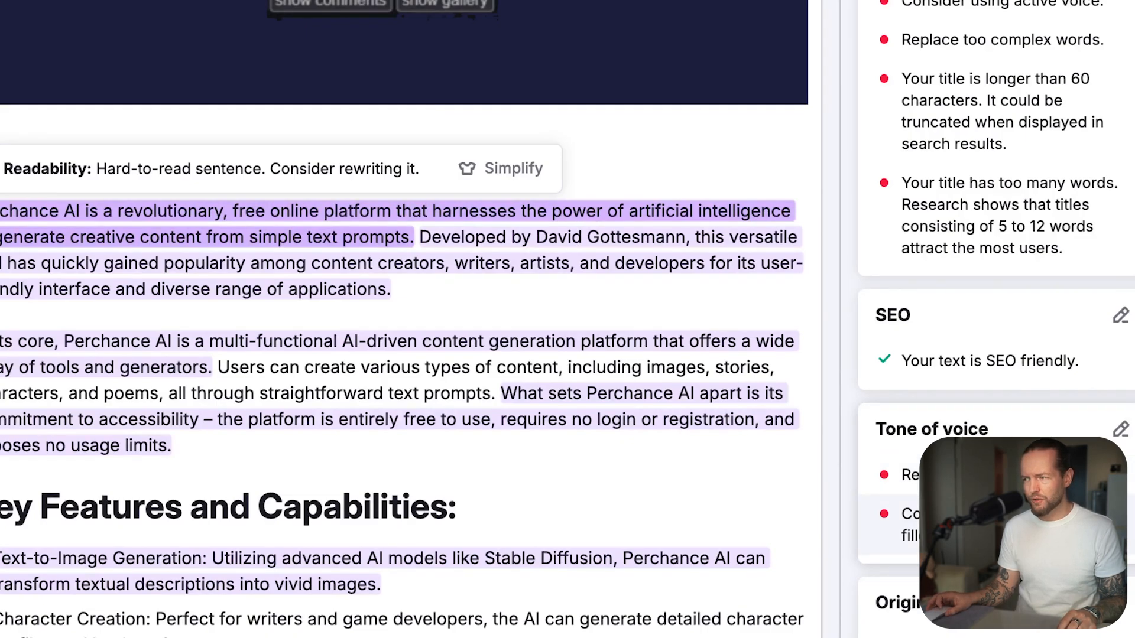
scroll(802, 569, "down", 5)
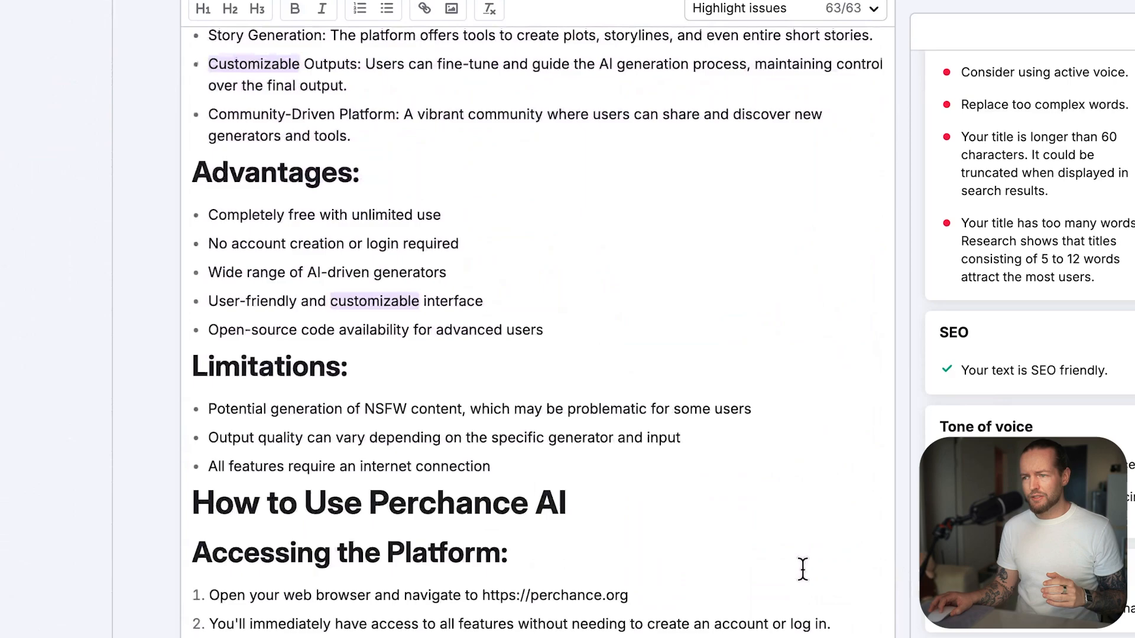
scroll(803, 569, "down", 15)
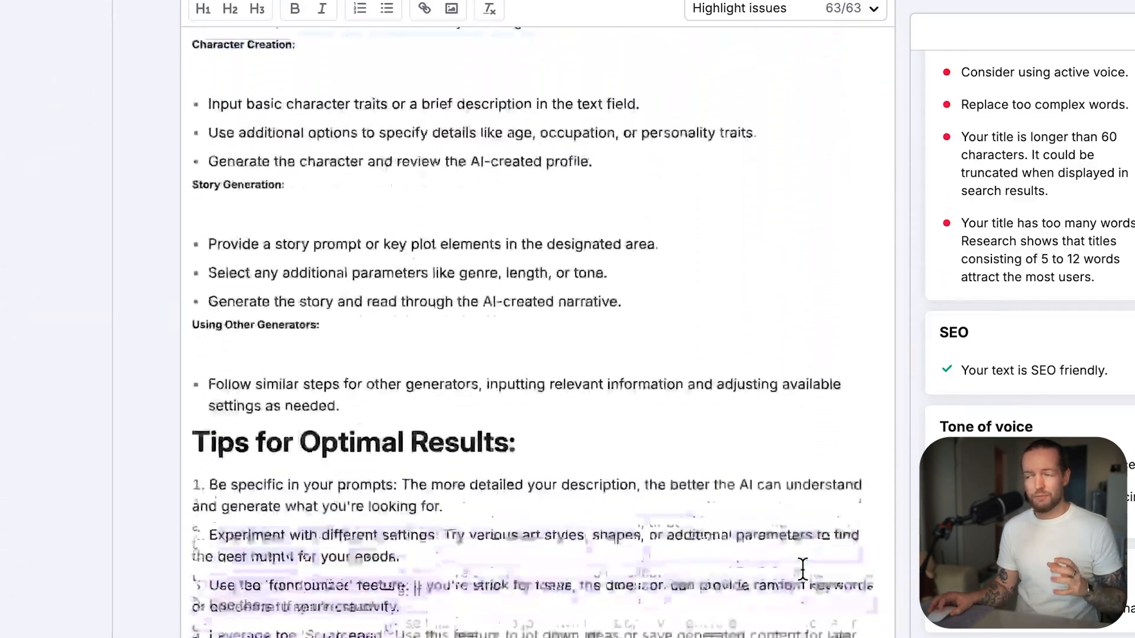
scroll(803, 569, "down", 10)
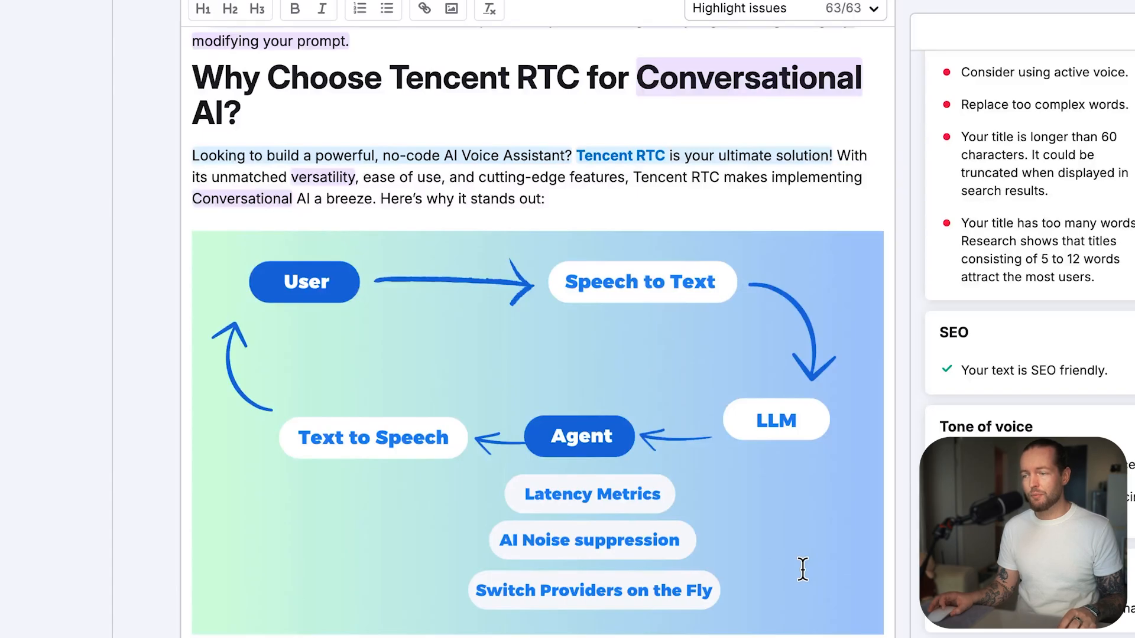
Review the article's Perchance AI how-to sections and its Tencent RTC promotional sections, checking the issues highlighted in each
scroll(802, 569, "down", 20)
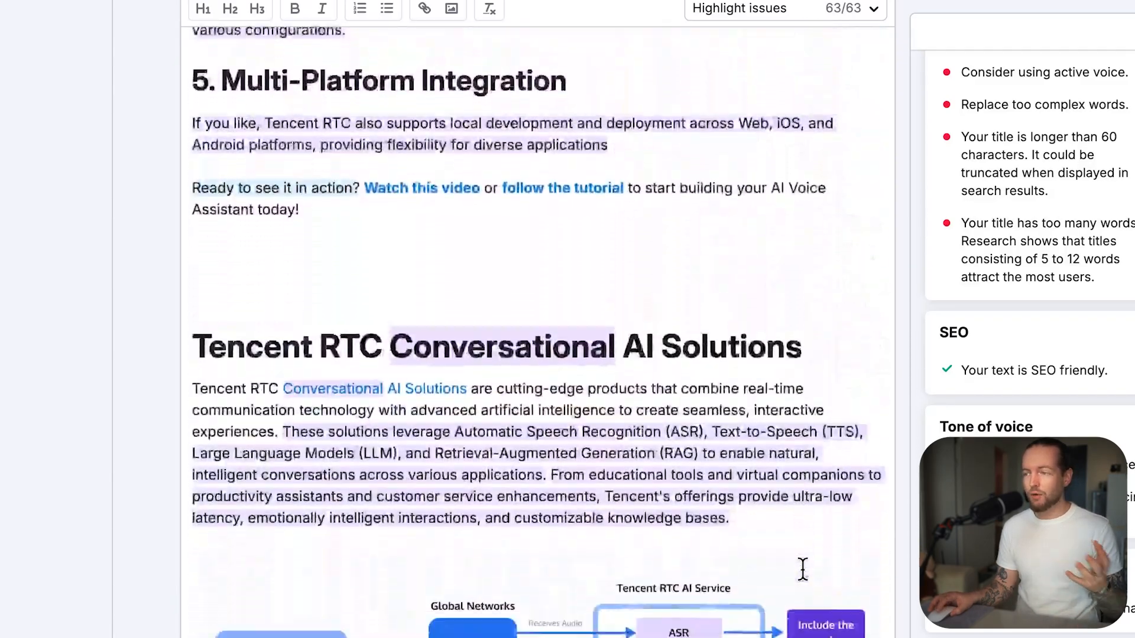
scroll(802, 569, "up", 20)
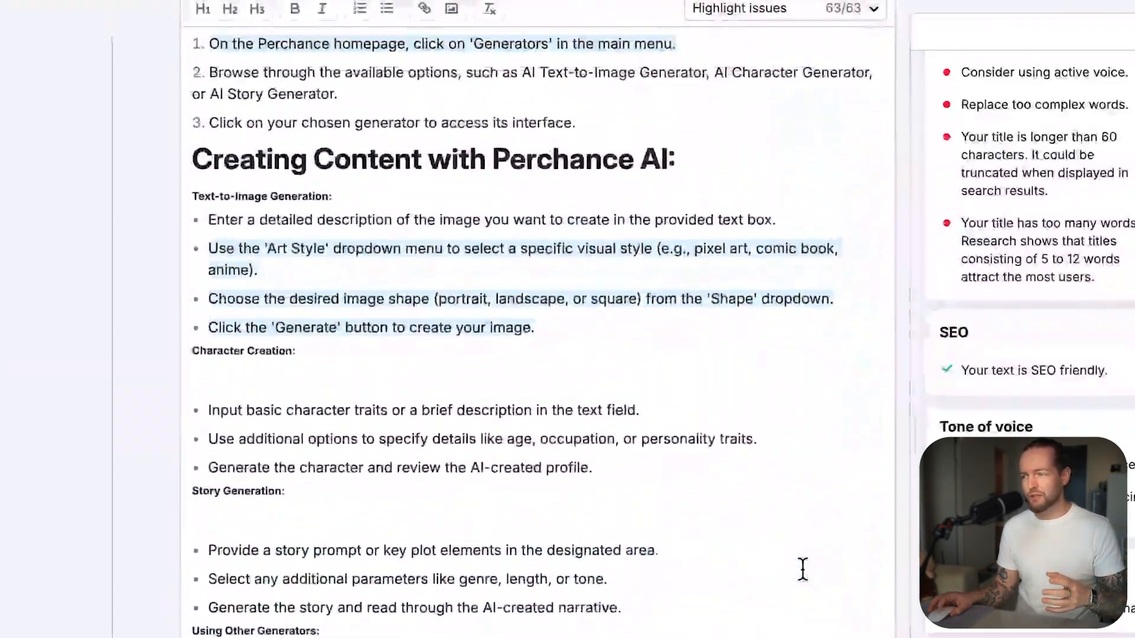
scroll(803, 569, "up", 10)
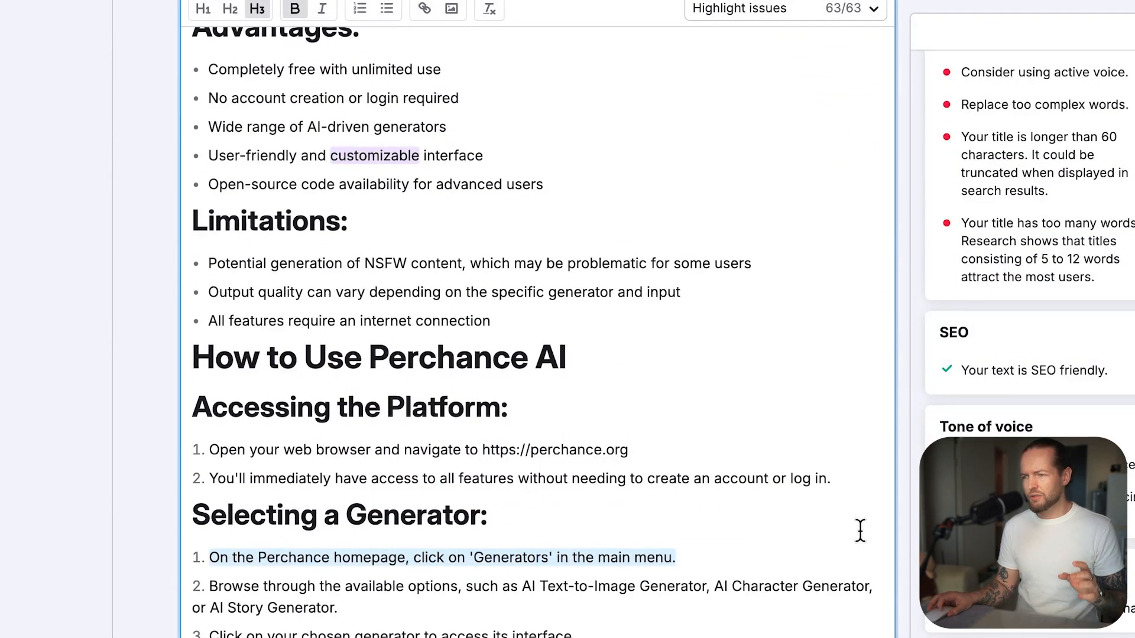
scroll(866, 532, "down", 5)
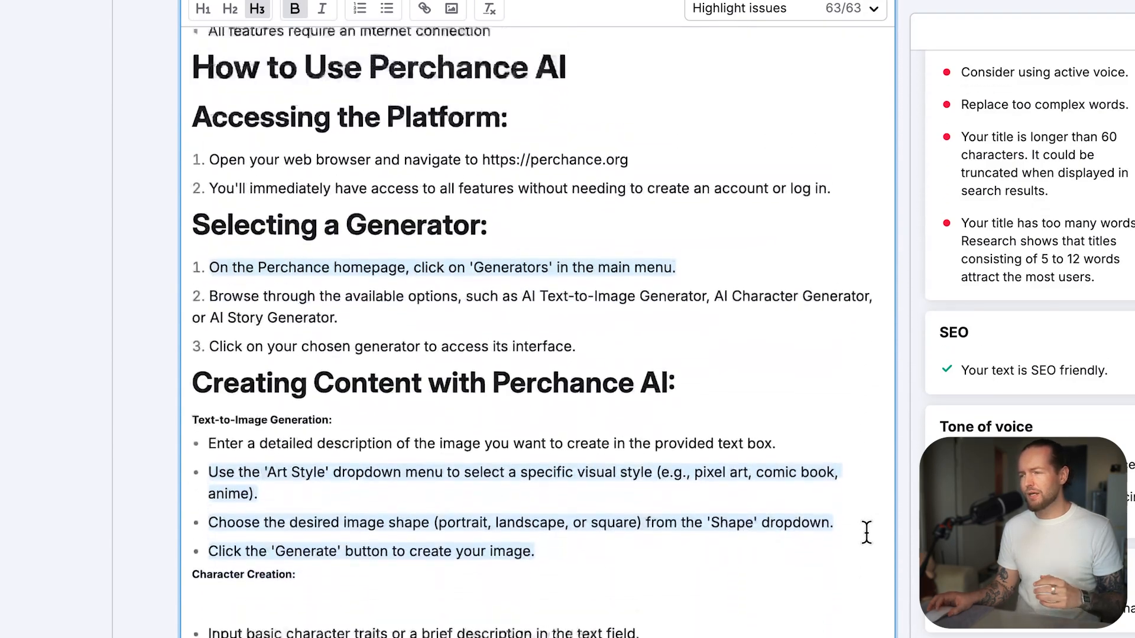
scroll(866, 532, "up", 12)
scroll(867, 532, "up", 2)
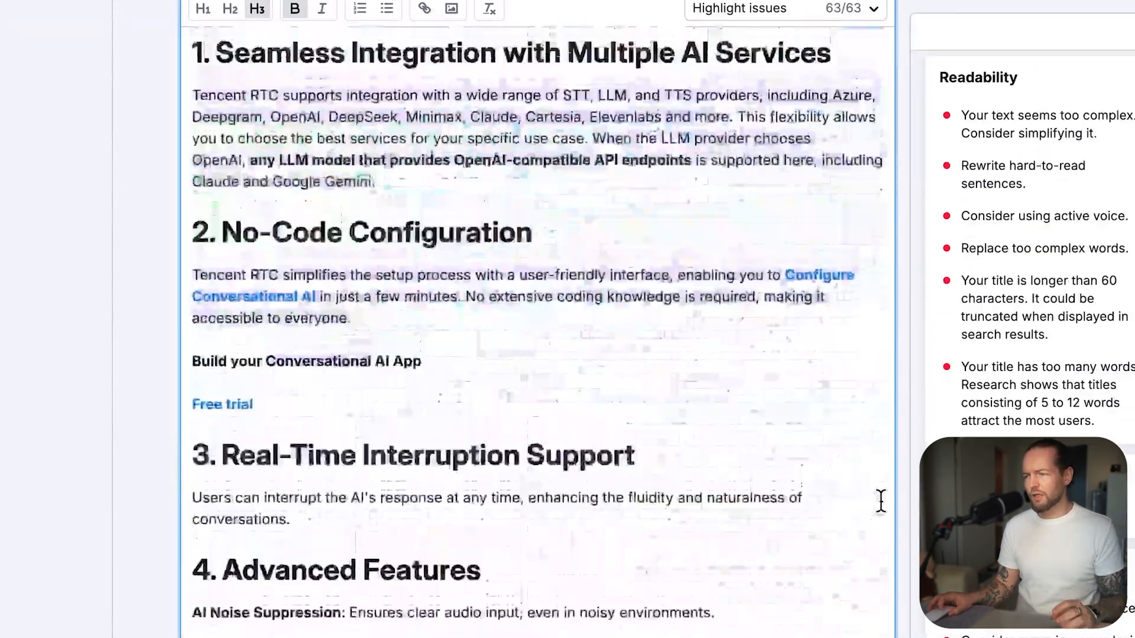
scroll(881, 501, "down", 2)
scroll(881, 501, "down", 10)
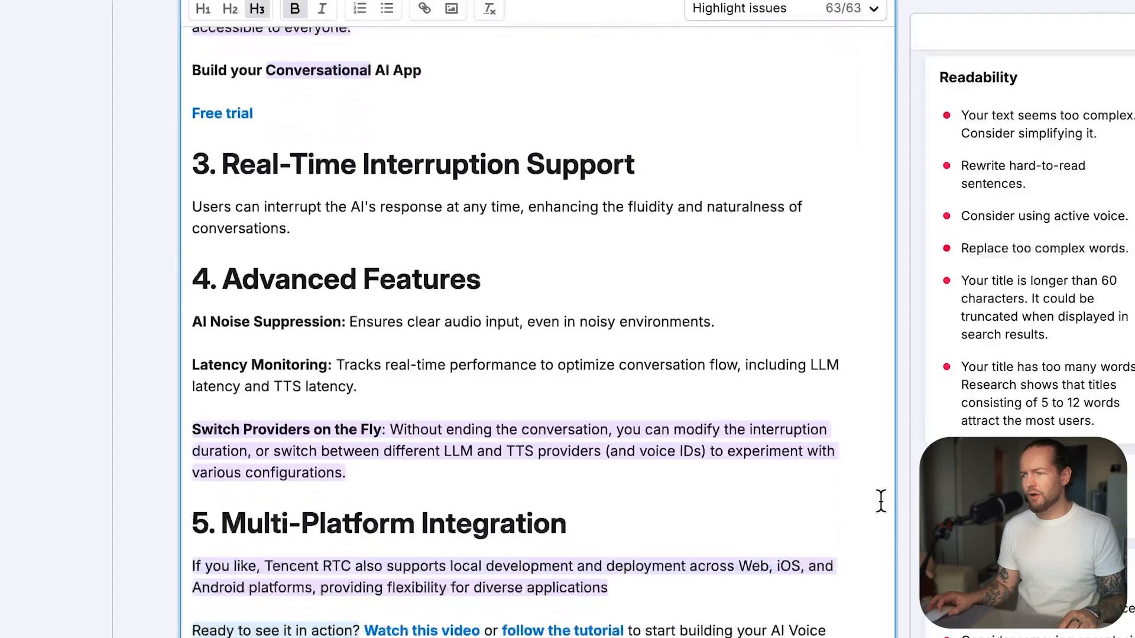
scroll(881, 500, "down", 7)
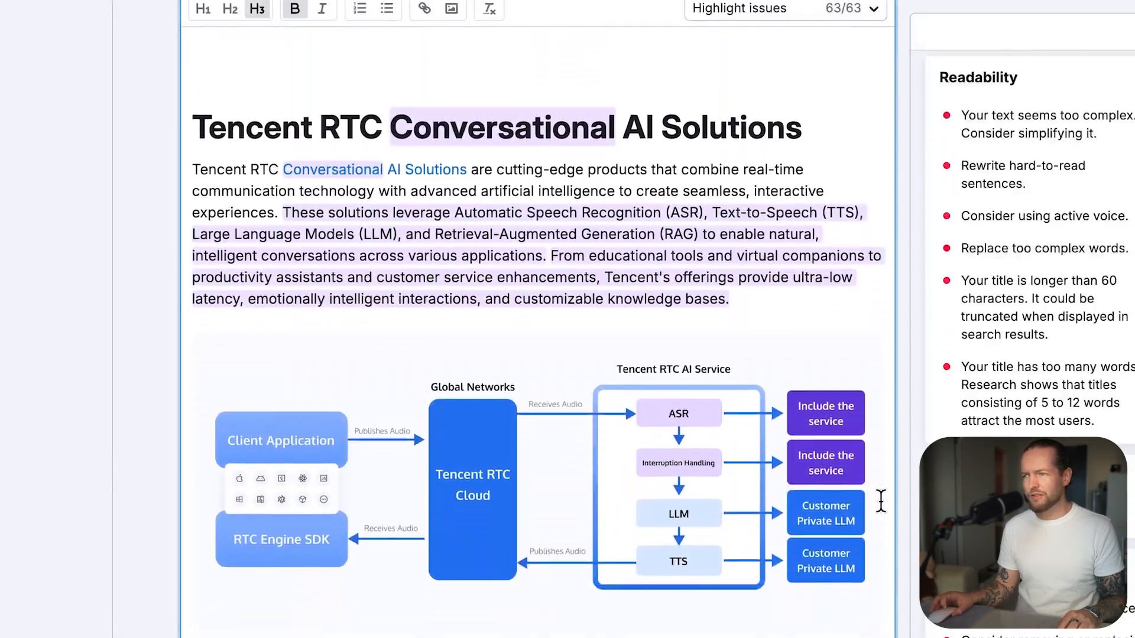
scroll(319, 334, "up", 12)
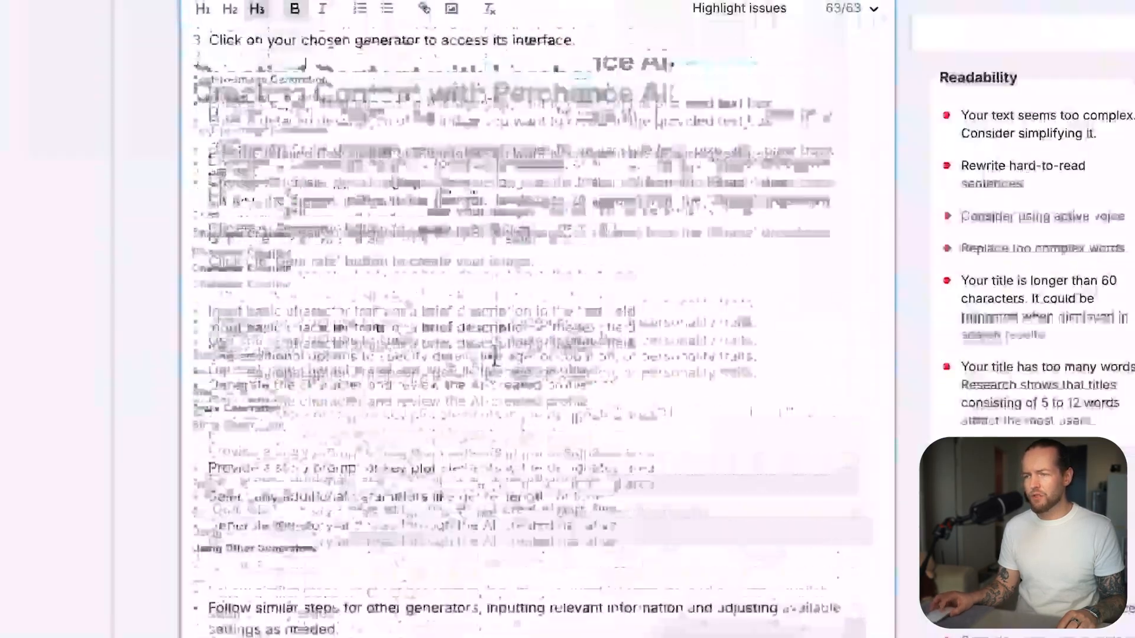
scroll(644, 346, "up", 15)
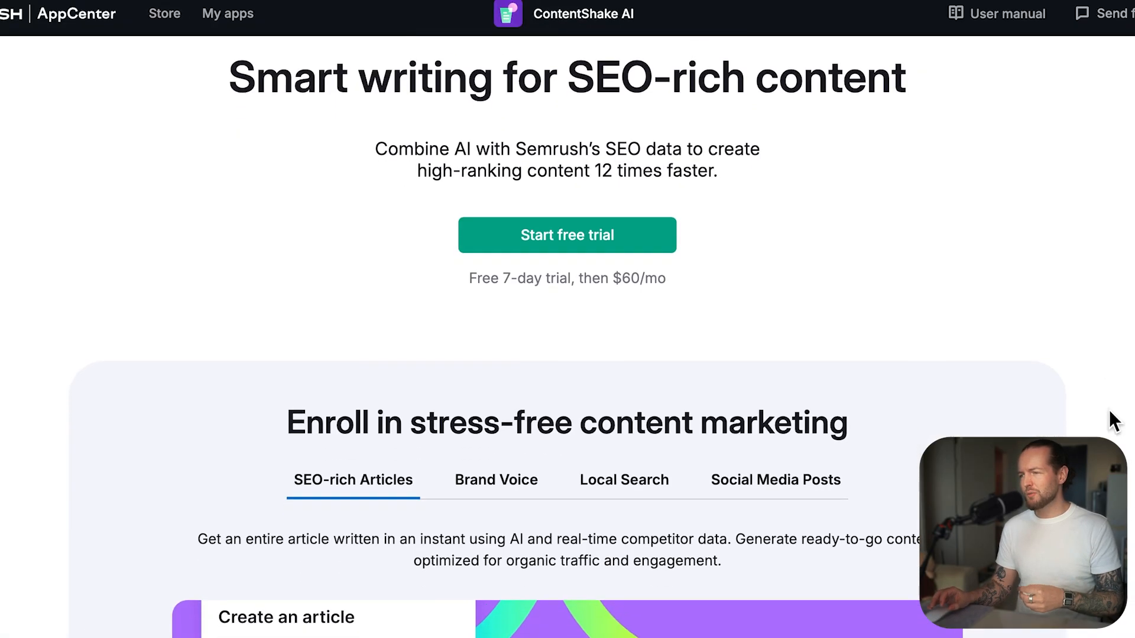
Look through the ContentShake AI page, covering its SEO article creation features and how the trial plan works
scroll(1108, 409, "down", 6)
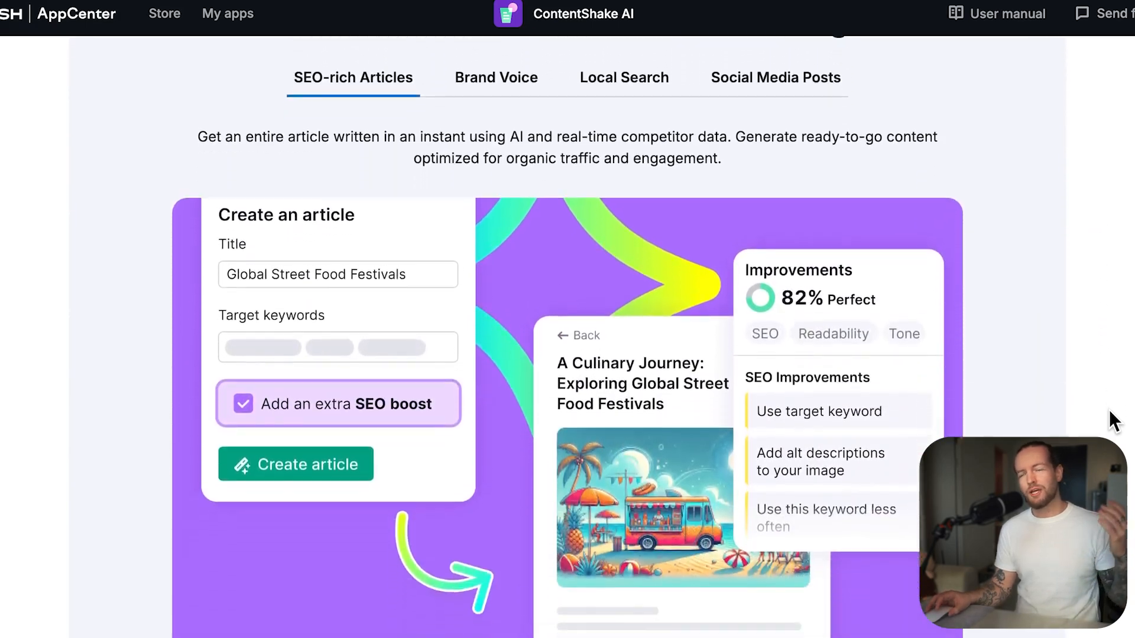
scroll(1108, 410, "down", 8)
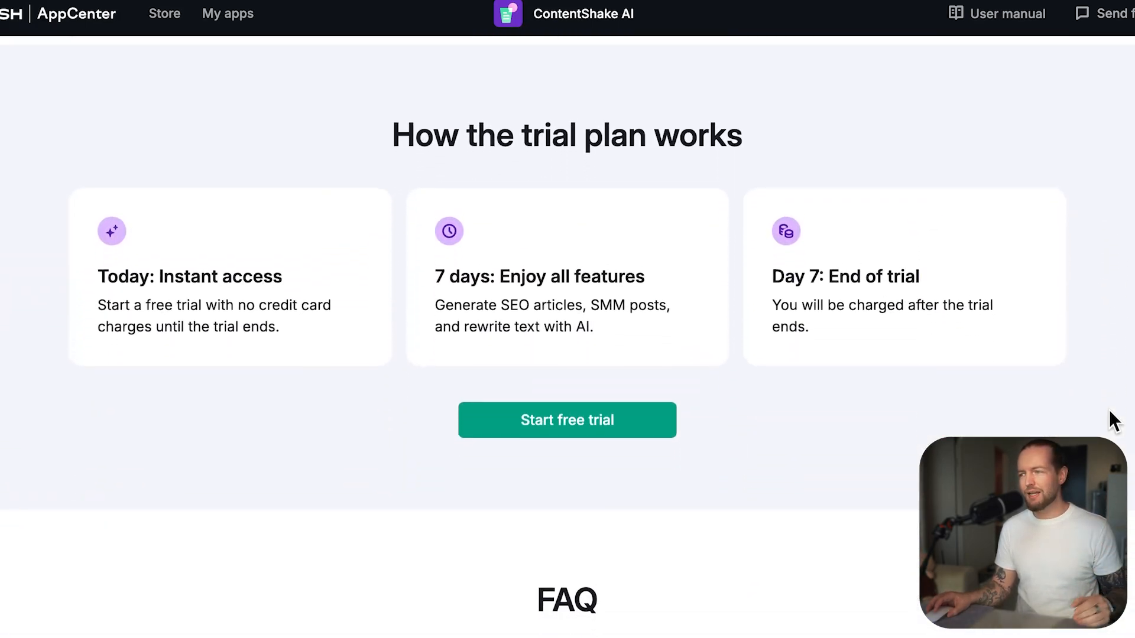
scroll(1109, 409, "down", 3)
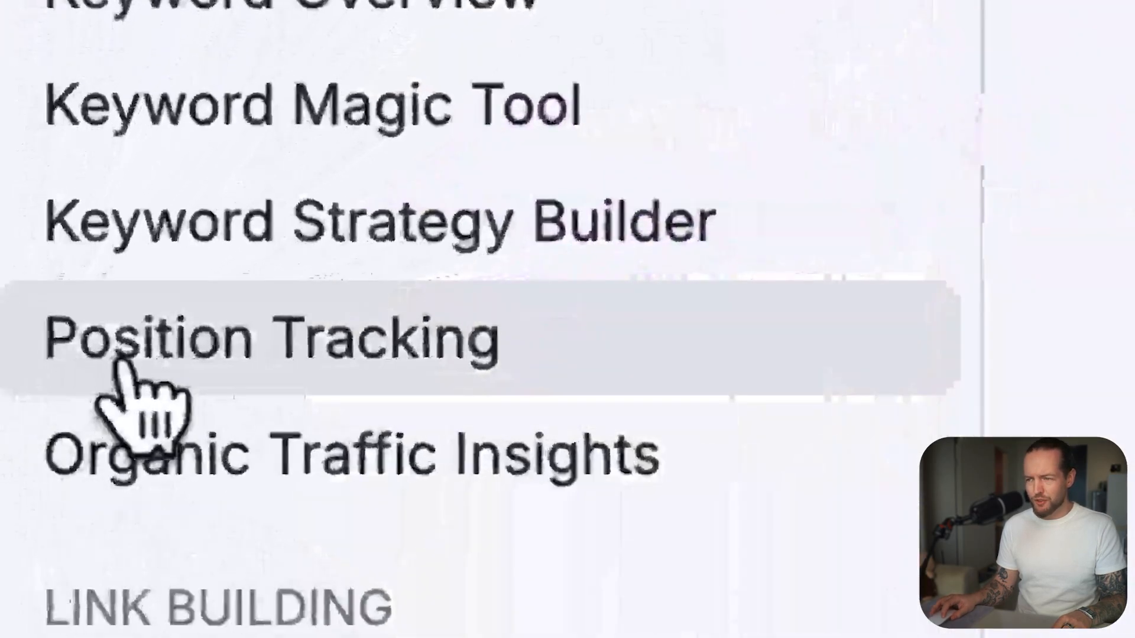
left_click(122, 362)
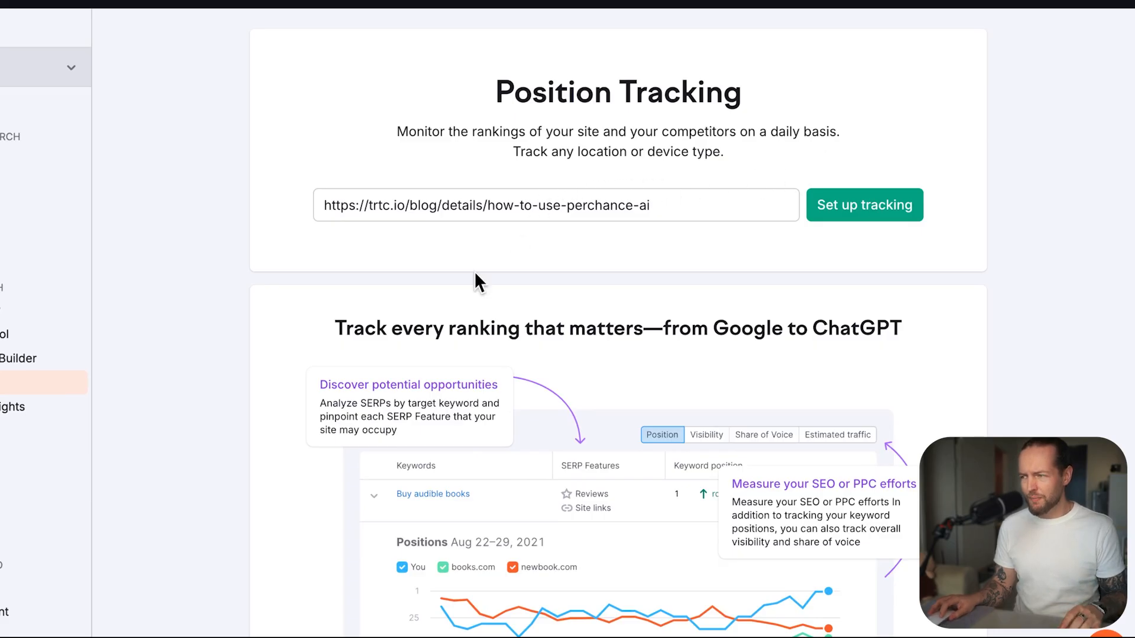
left_click(842, 220)
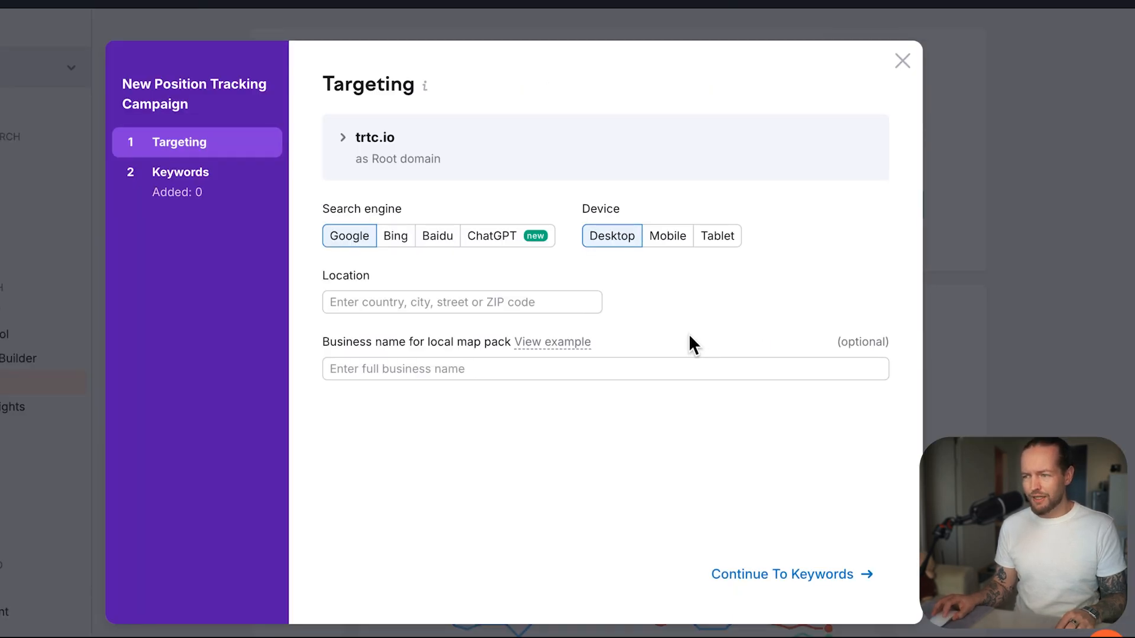
left_click(456, 304)
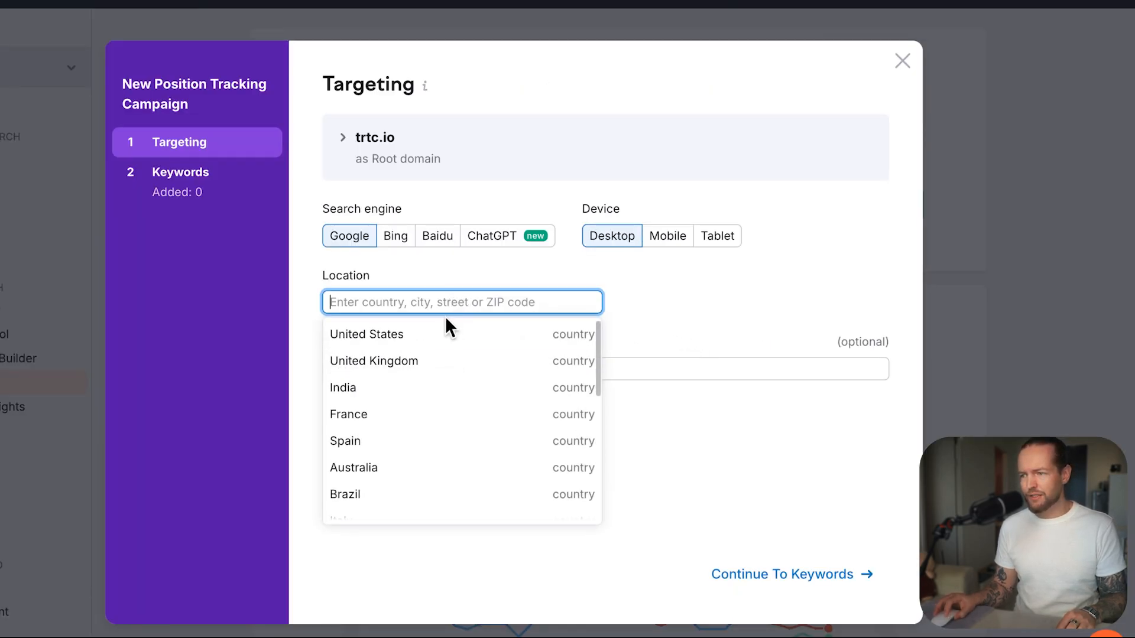
left_click(417, 342)
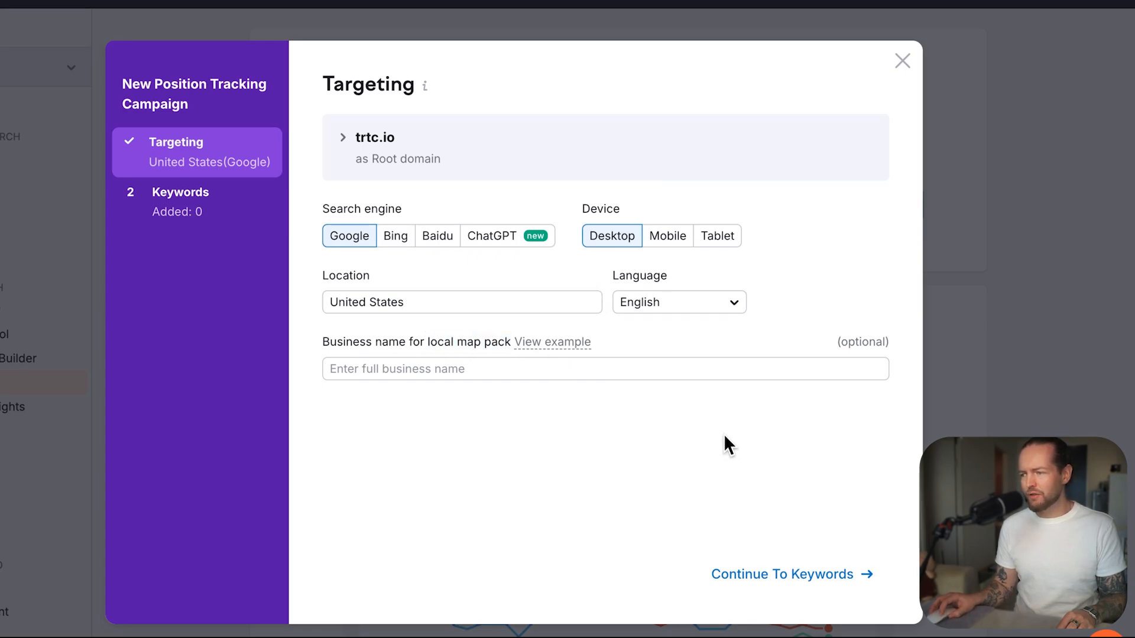
Start tracking the keyword "Perchance AI" with weekly ranking updates by email, and open the campaign's Pages report
left_click(780, 573)
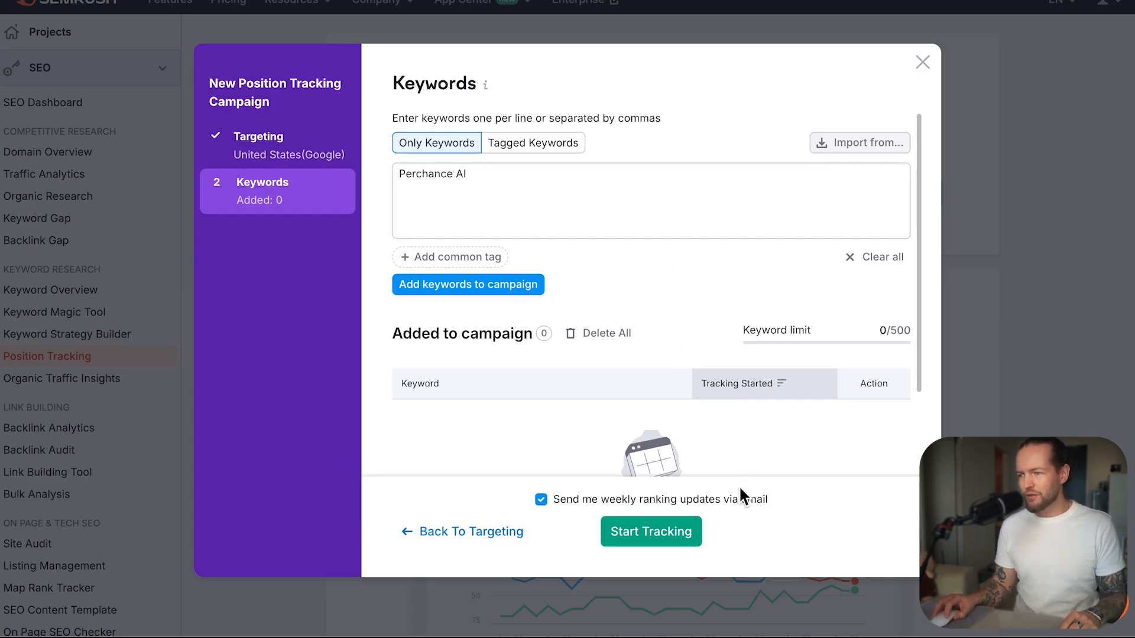
left_click(672, 535)
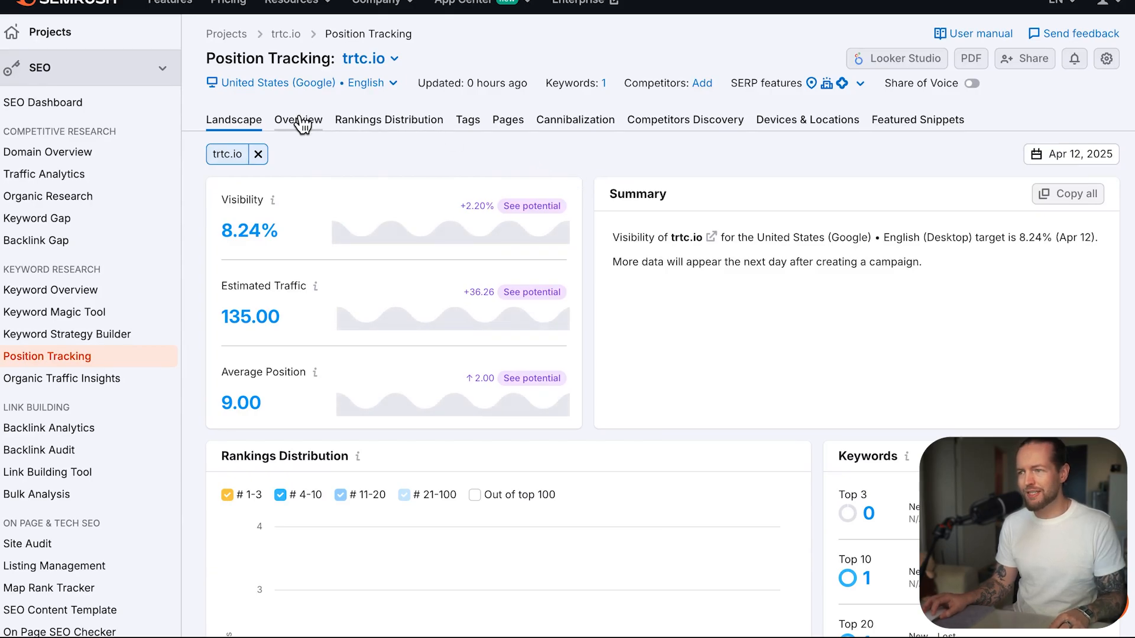
left_click(512, 127)
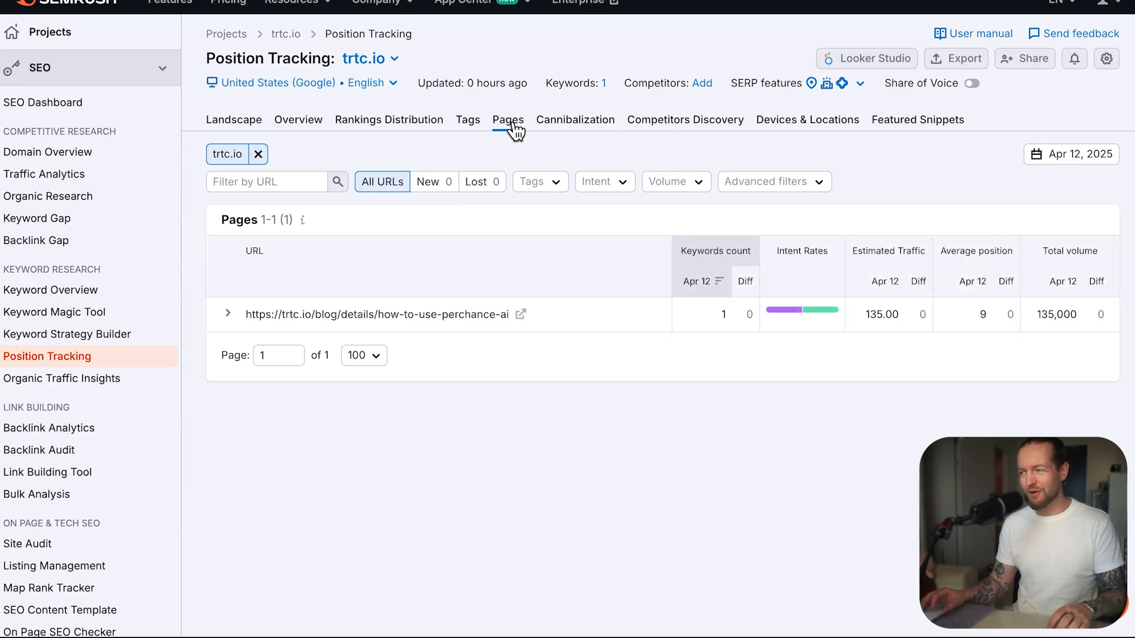